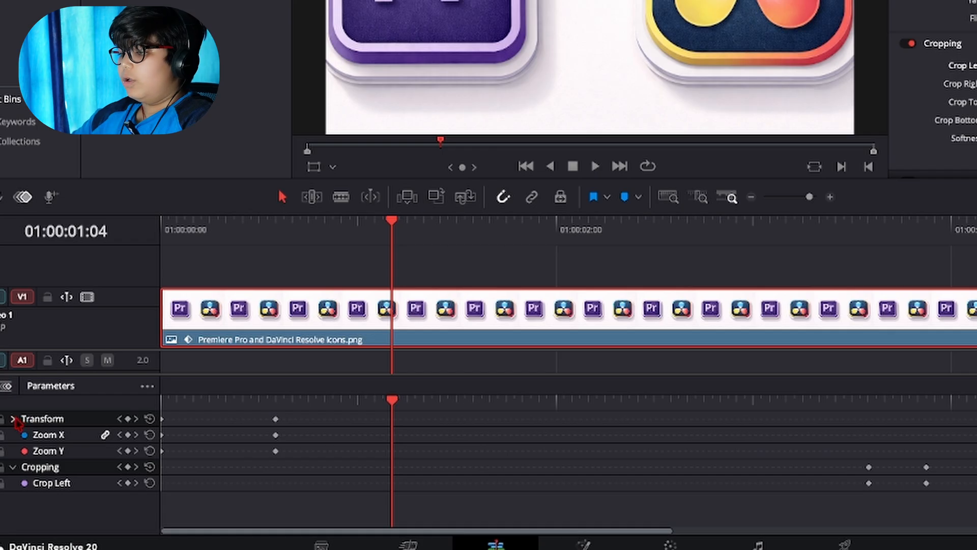
click(14, 419)
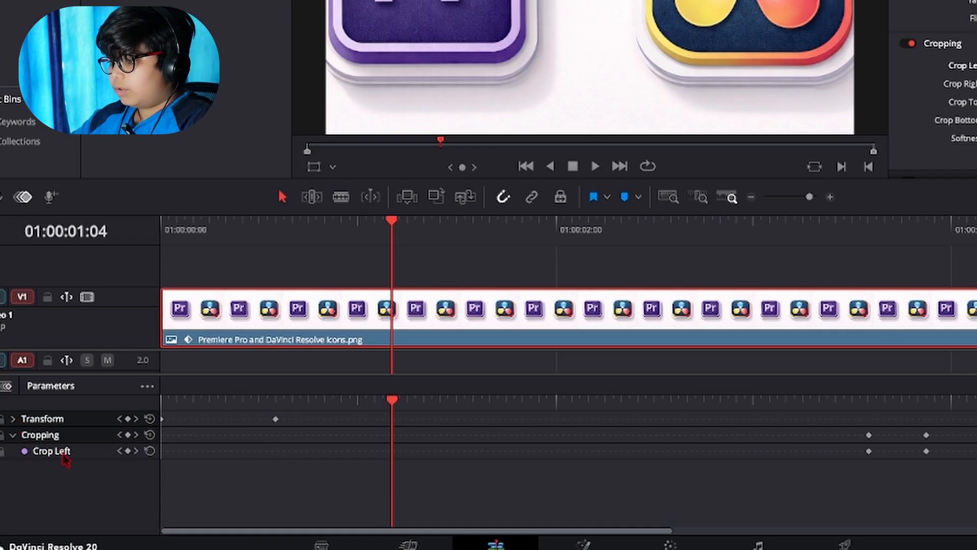
click(14, 420)
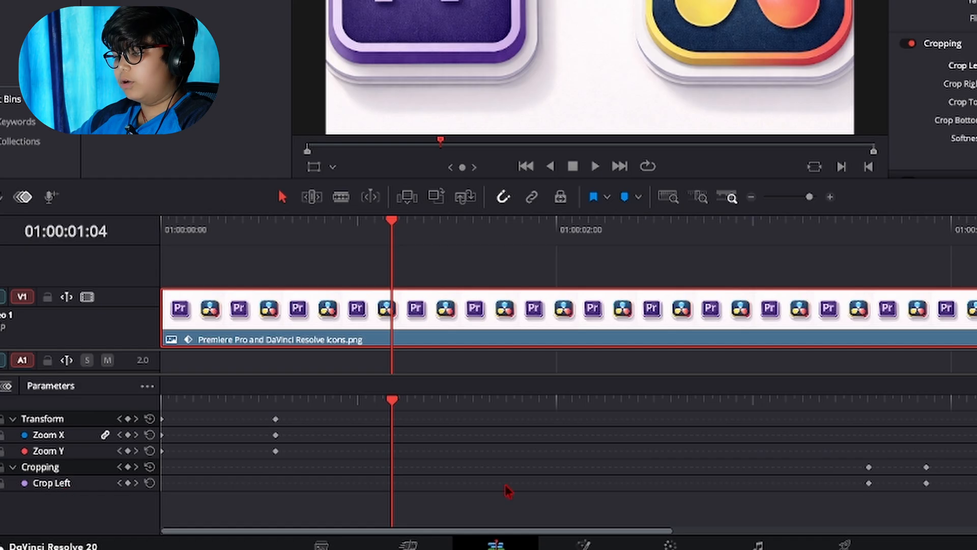
Step: Keyframe Crop Right at 01:00:03:14, and at 01:00:03:21 raise it to roughly match the Crop Left amount
drag(389, 408, 871, 413)
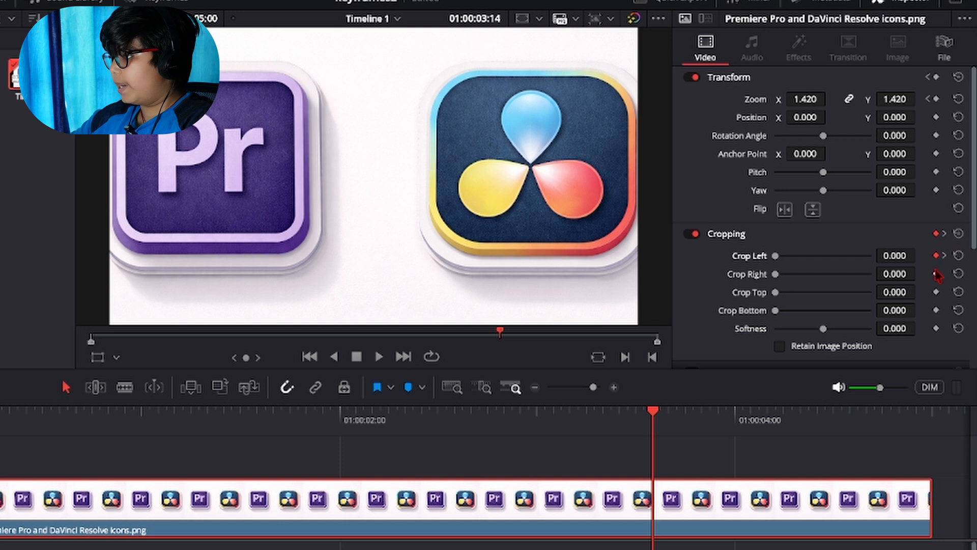
click(937, 274)
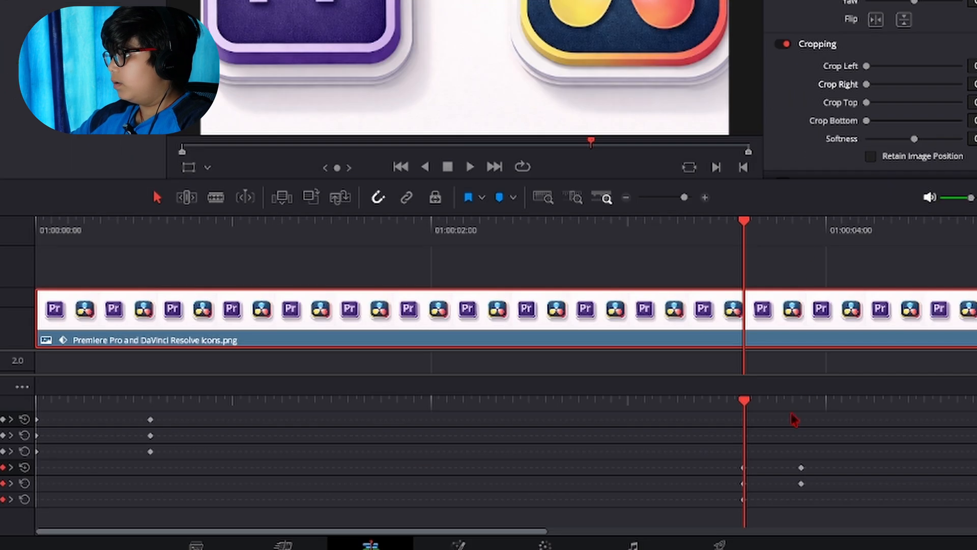
drag(746, 406, 802, 406)
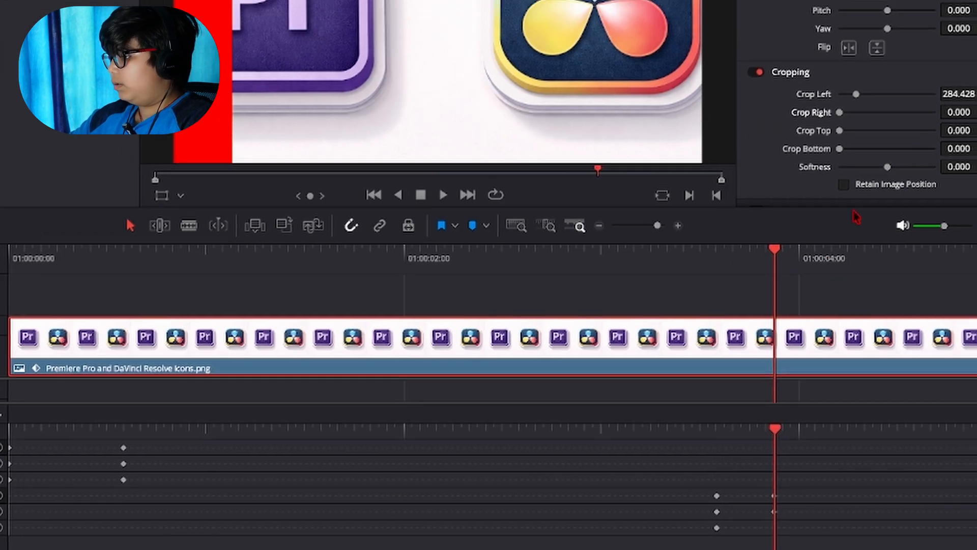
drag(778, 187, 789, 189)
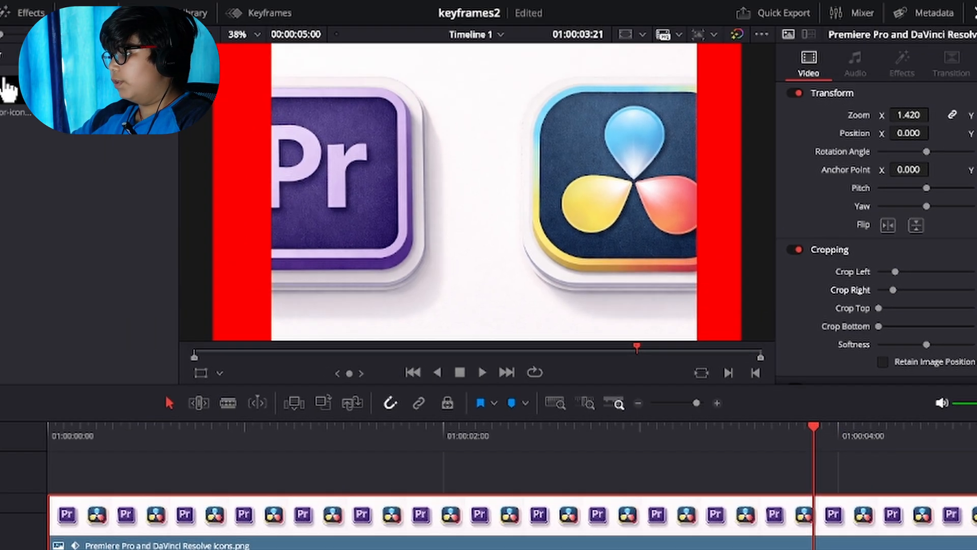
Step: Collapse the Cropping and Transform keyframe groups and move the first Transform keyframe to 01:00:00:06
drag(945, 372, 385, 373)
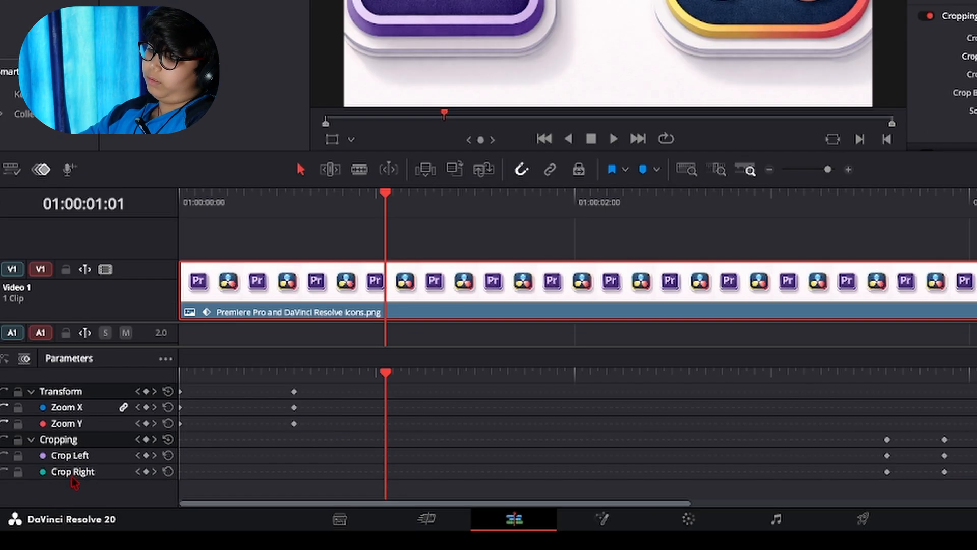
drag(402, 374, 500, 374)
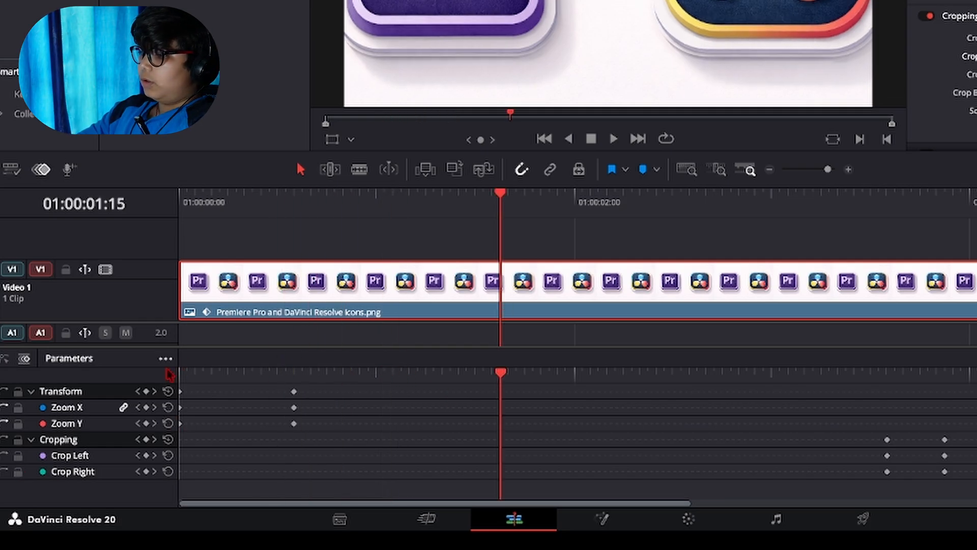
click(31, 440)
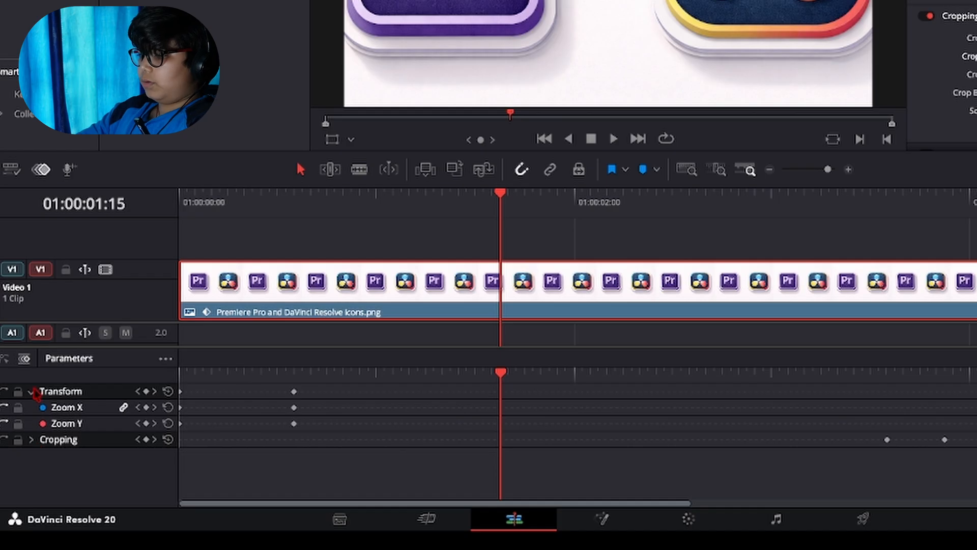
click(31, 392)
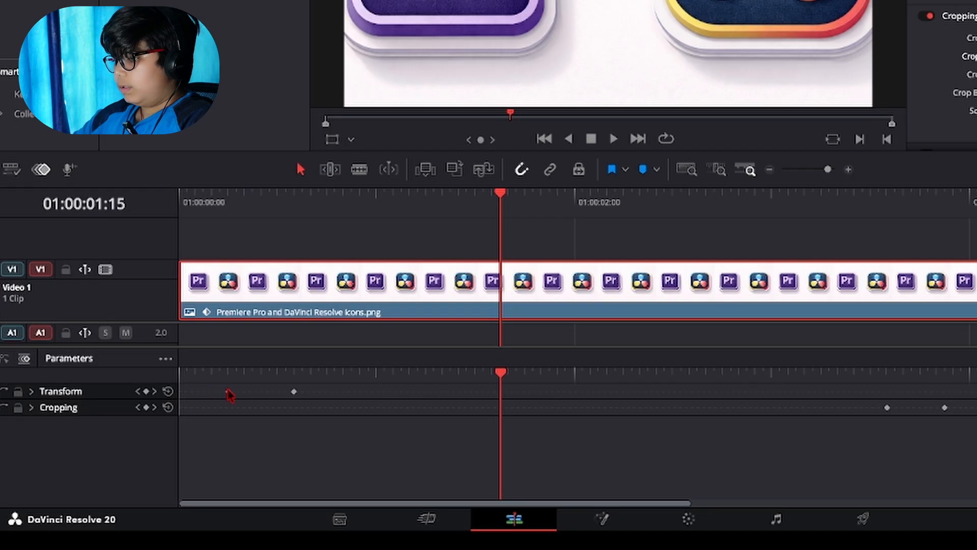
drag(182, 405, 231, 402)
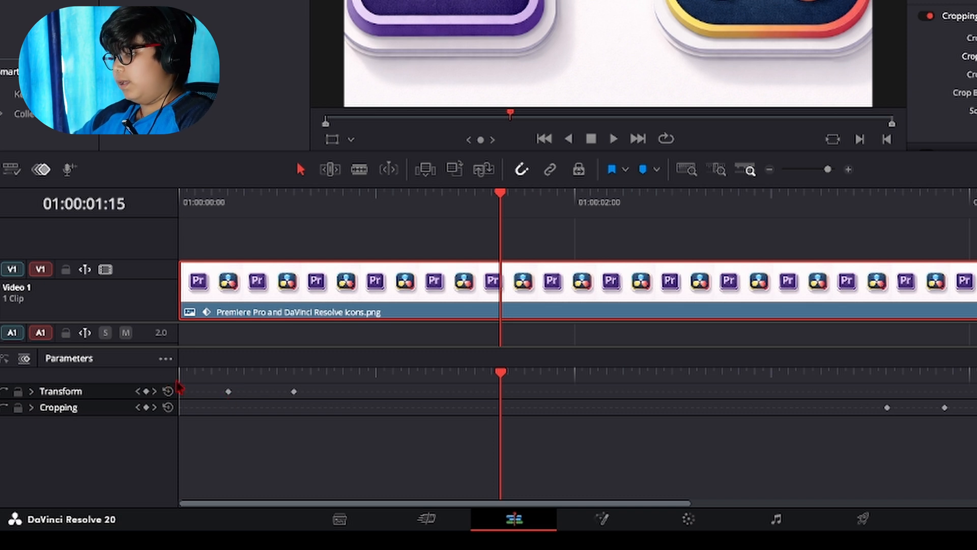
Step: Lock the Transform keyframe track, try to move its first keyframe back to the clip start, and unlock the track
click(18, 391)
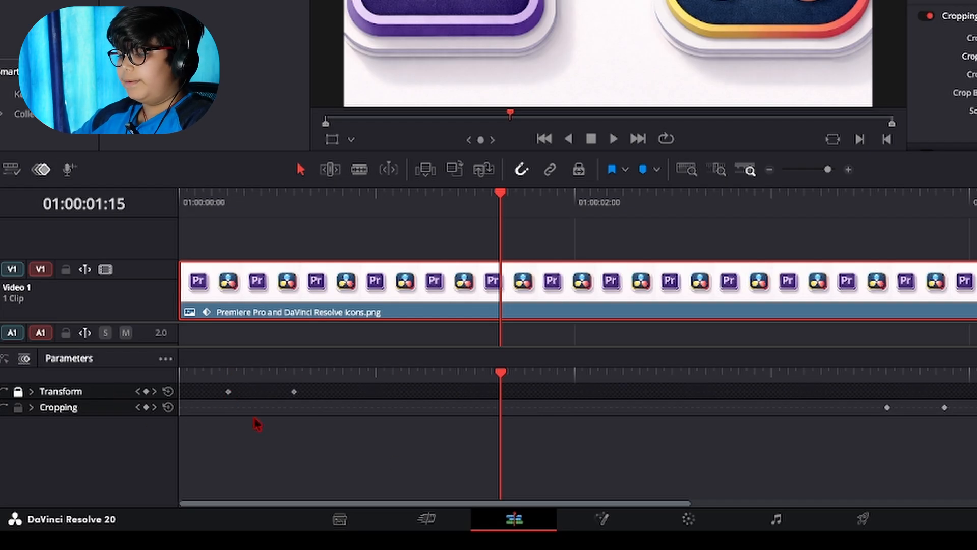
drag(236, 387, 183, 406)
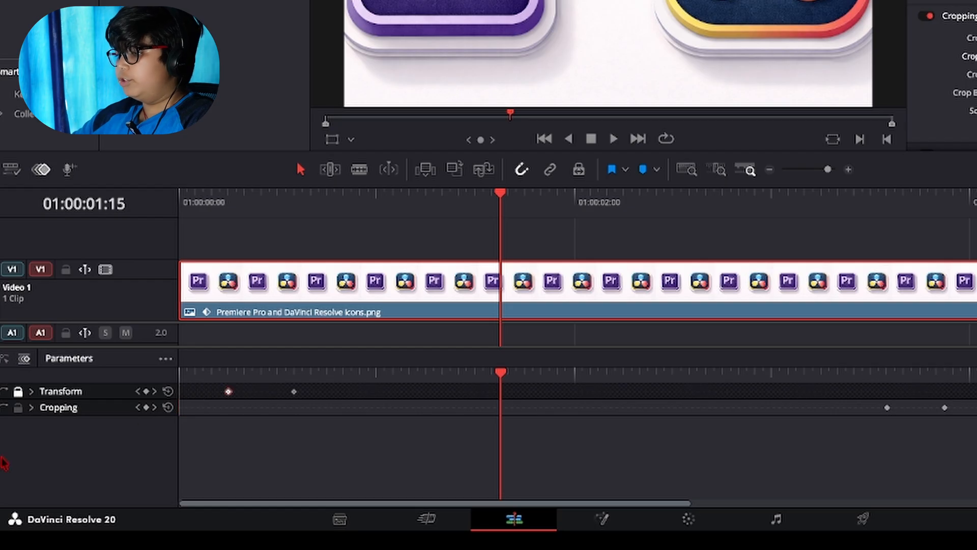
click(17, 391)
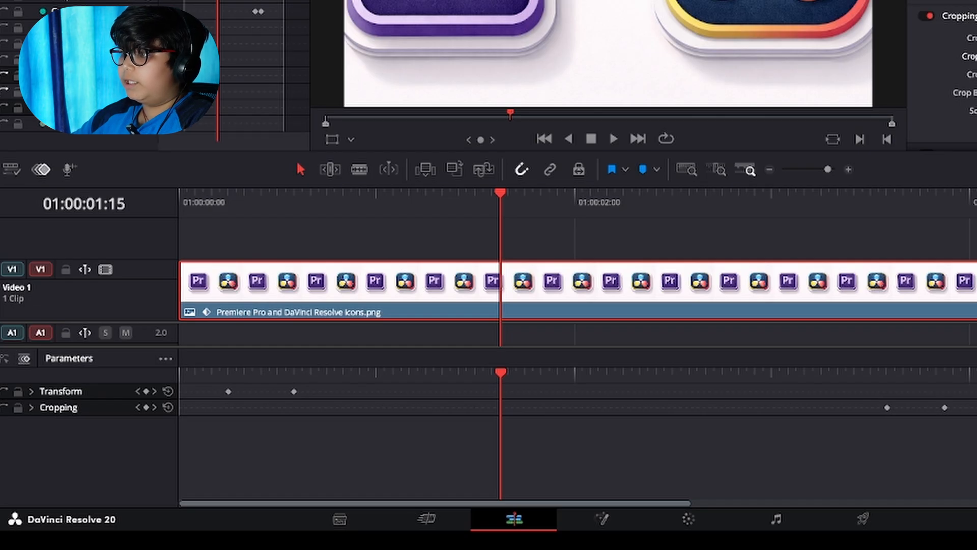
Step: Hide the timeline's keyframe tray and play back the zoom animation across the two Transform keyframes
click(42, 169)
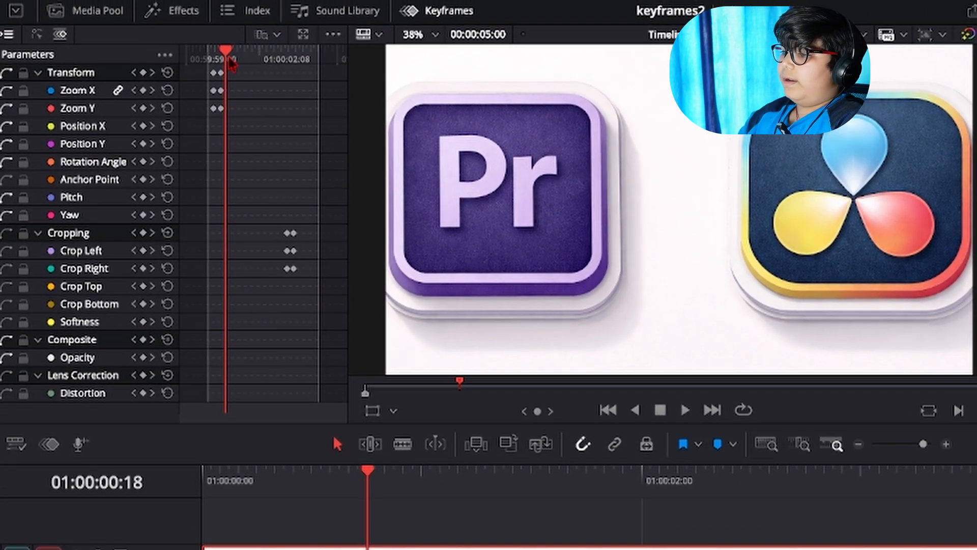
drag(226, 51, 223, 137)
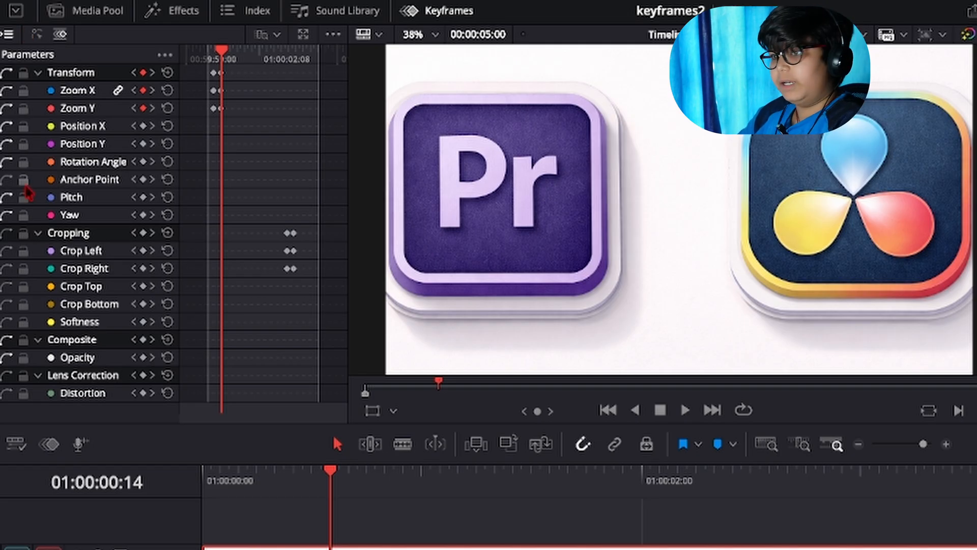
click(204, 57)
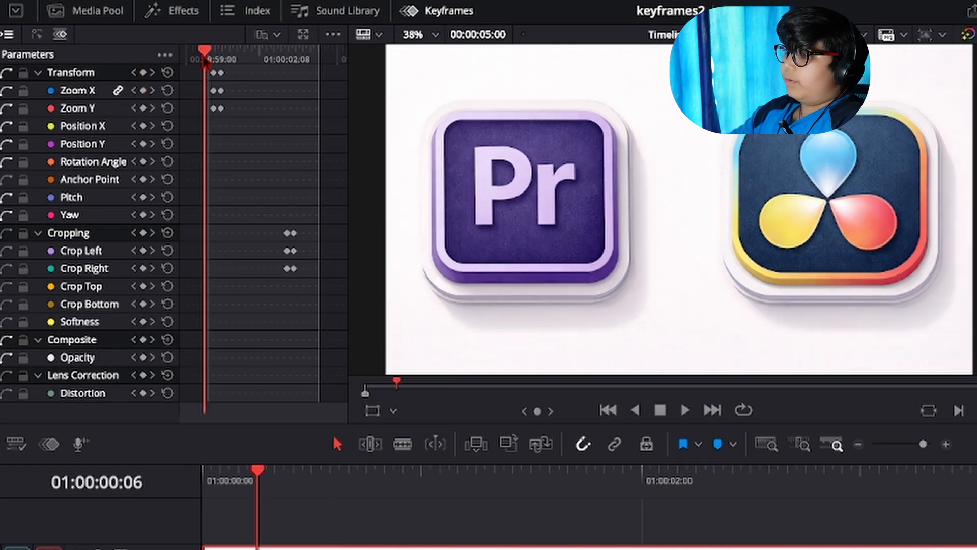
key(space)
key(space)
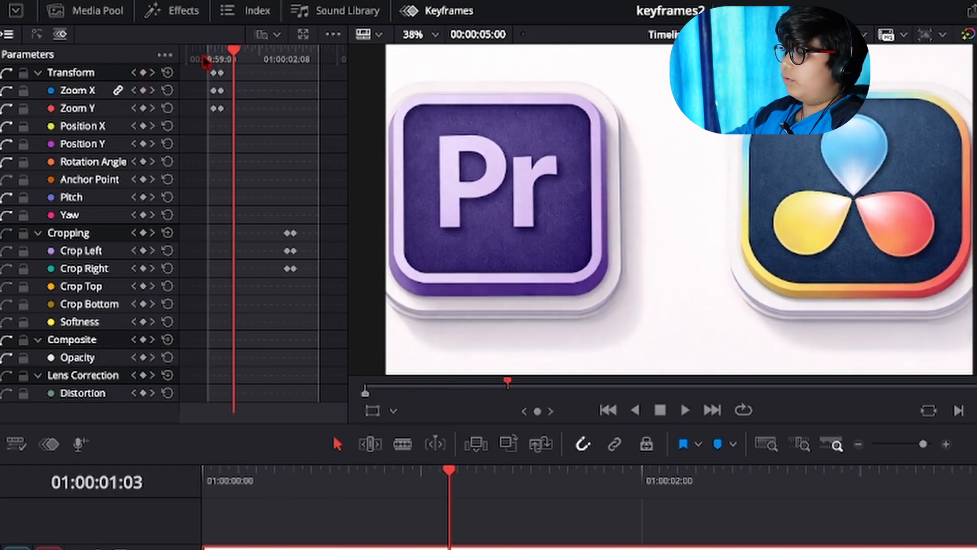
click(212, 53)
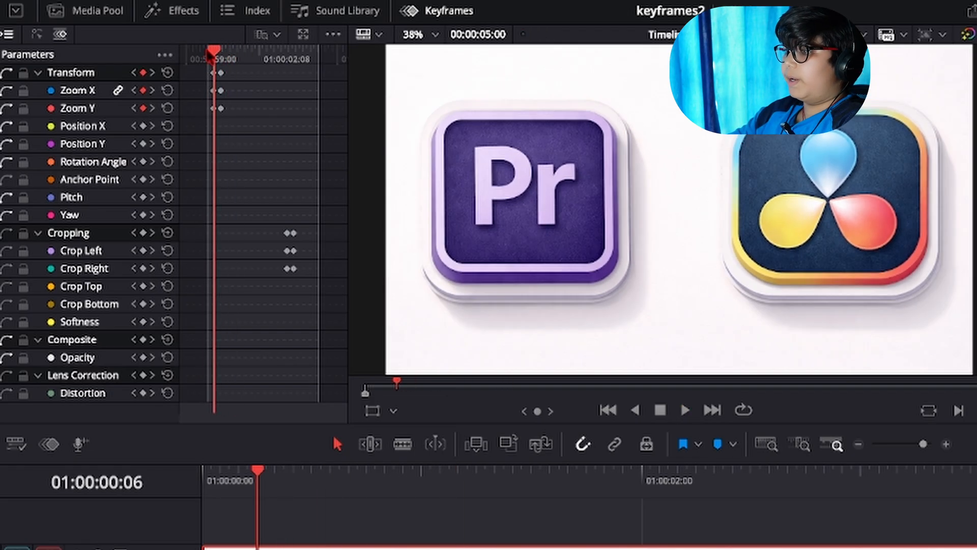
drag(213, 52, 194, 55)
key(space)
key(space)
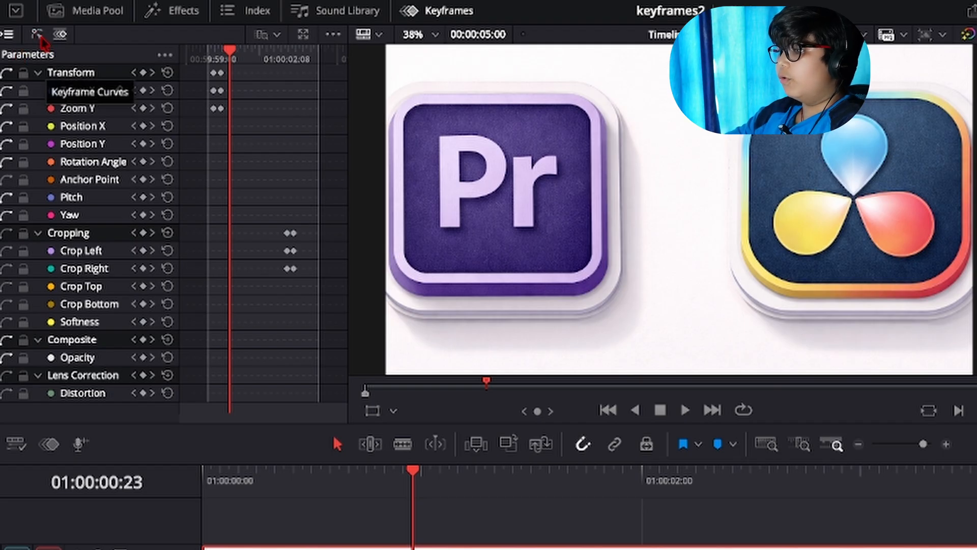
Step: View the clip's animation as Keyframe Curves and return to the keyframe track view
click(37, 36)
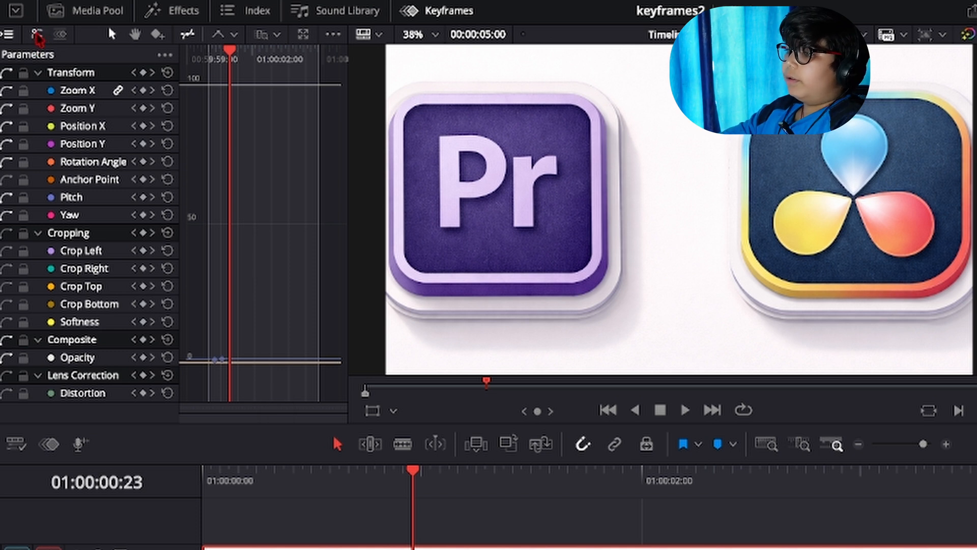
click(54, 35)
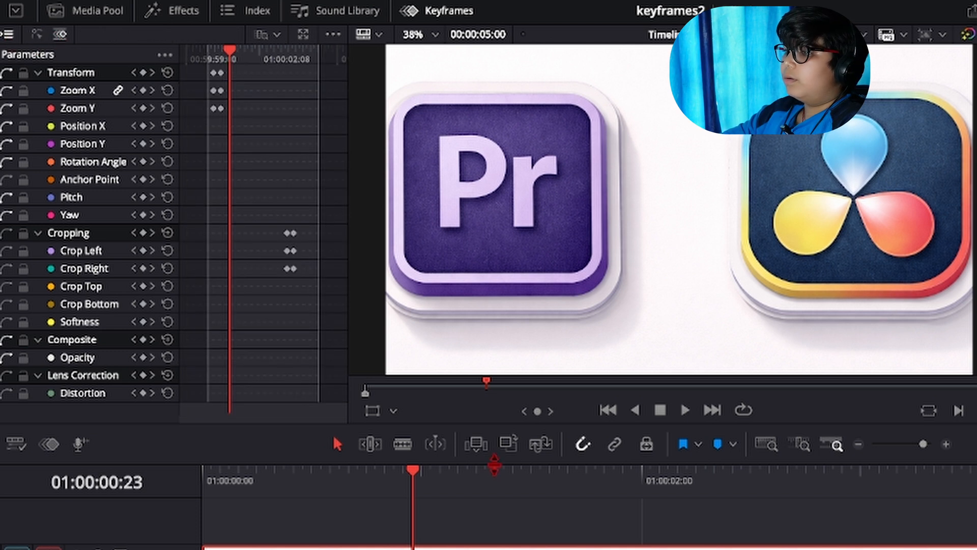
Step: Delete the keyframed clip and place a fresh copy of Premiere Pro and DaVinci Resolve icons.png on the timeline
key(Delete)
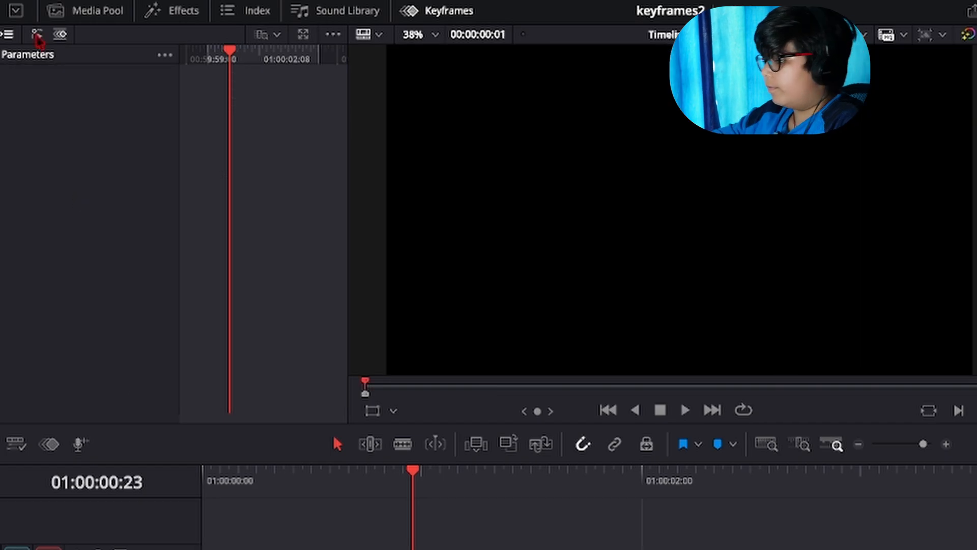
click(66, 15)
drag(230, 97, 209, 547)
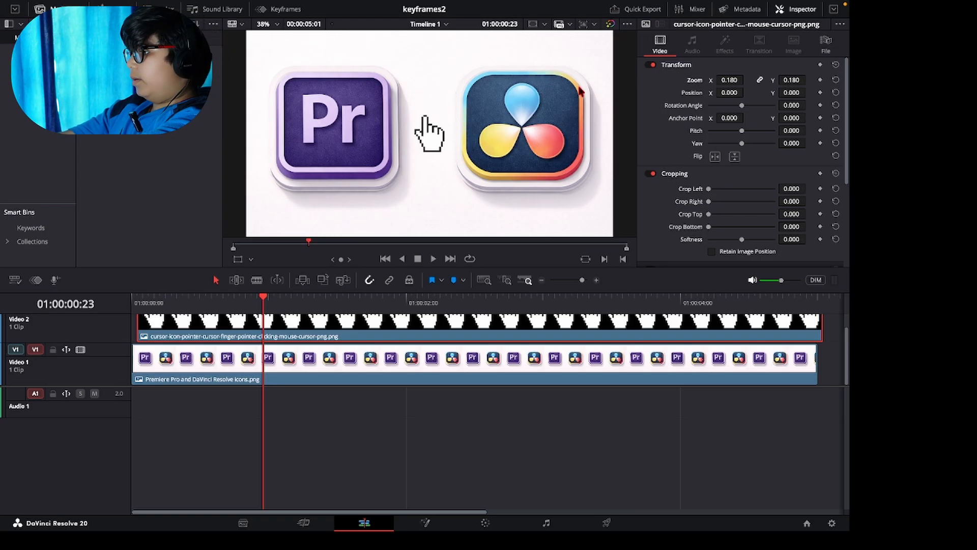
Step: Set the hand cursor image's Position X to -1562 and align its clip with the start of the timeline
drag(730, 92, 619, 93)
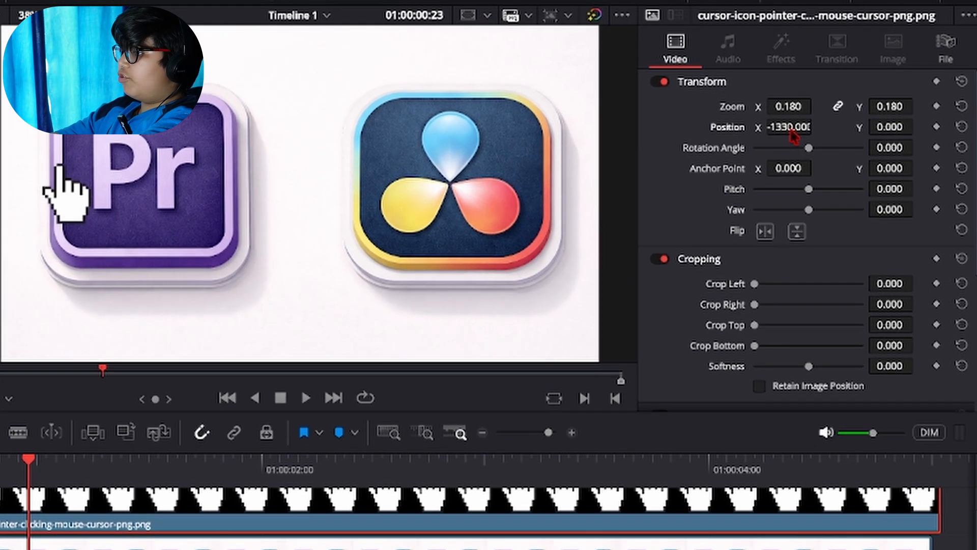
drag(784, 127, 759, 126)
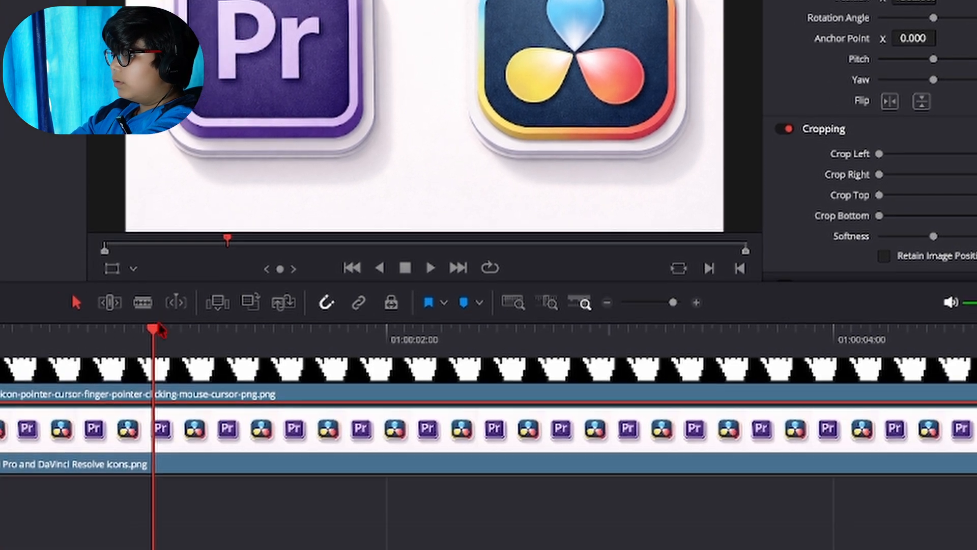
click(39, 292)
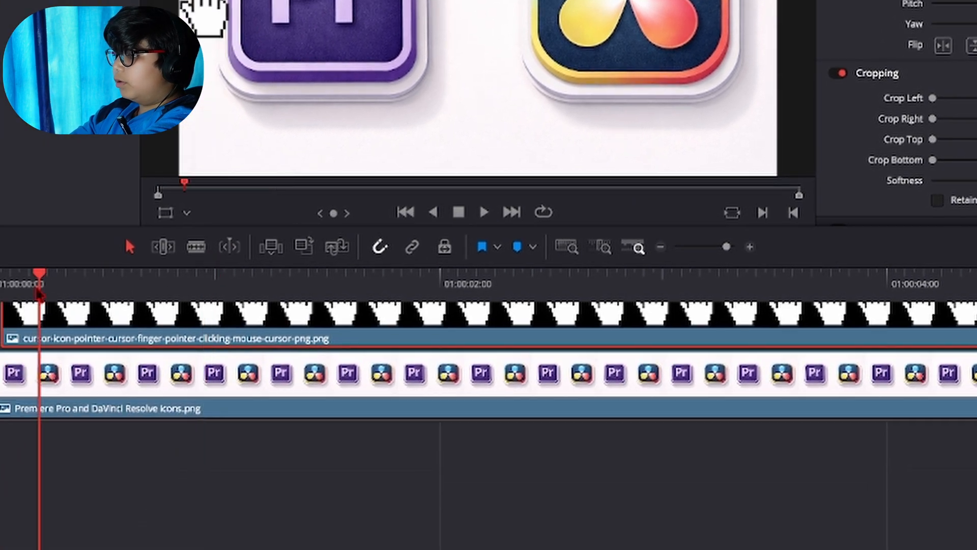
drag(39, 280, 0, 283)
drag(9, 532, 0, 533)
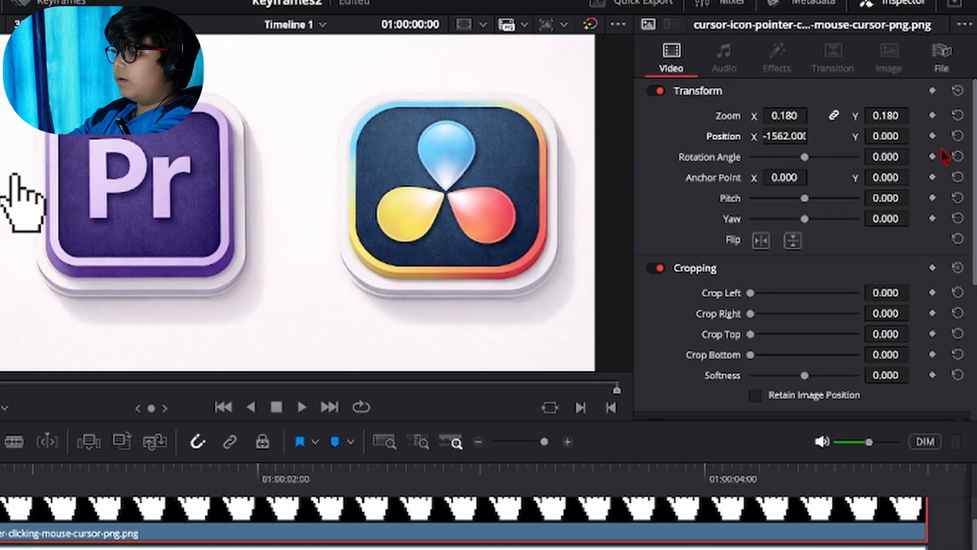
Step: Keyframe the cursor clip's Position at 01:00:00:00, and at 01:00:01:00 set its Position X to 1474
click(932, 136)
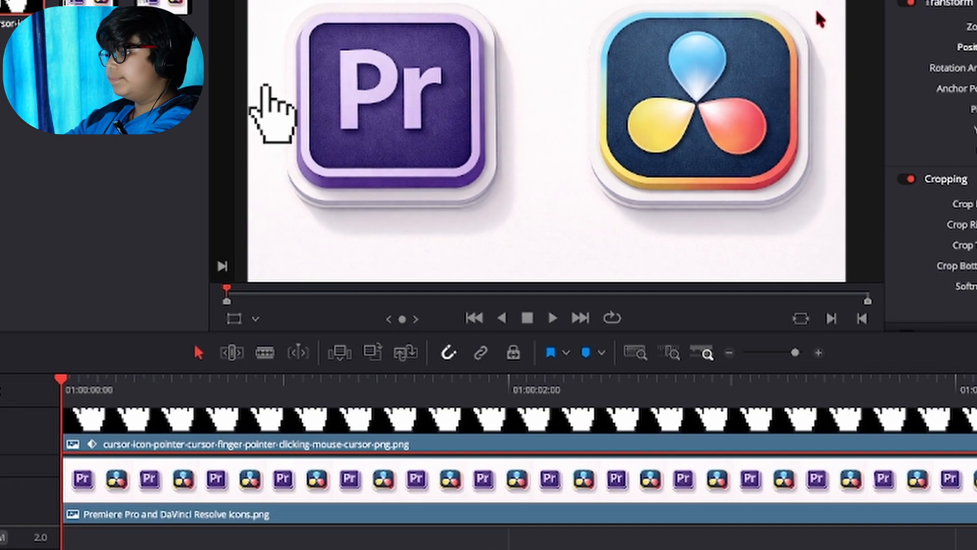
drag(61, 378, 285, 375)
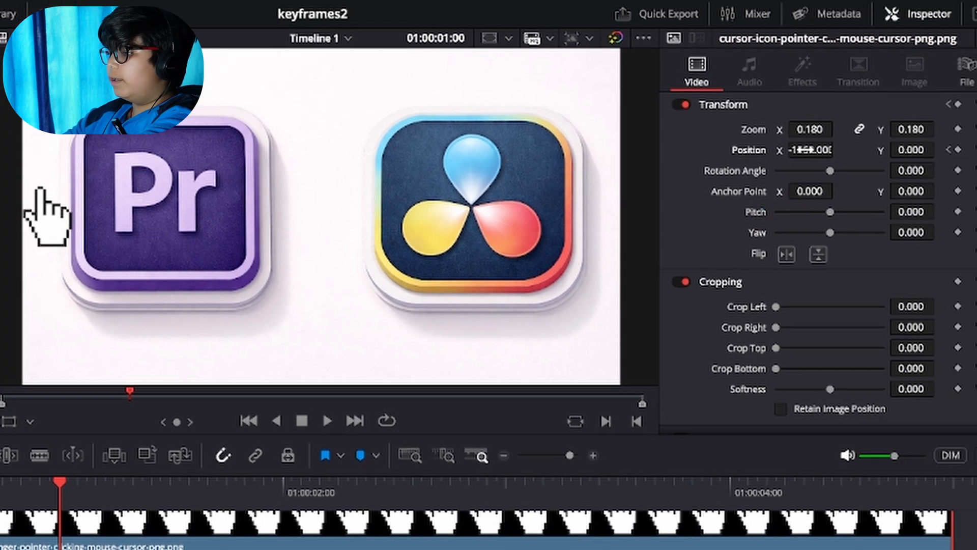
drag(839, 149, 838, 148)
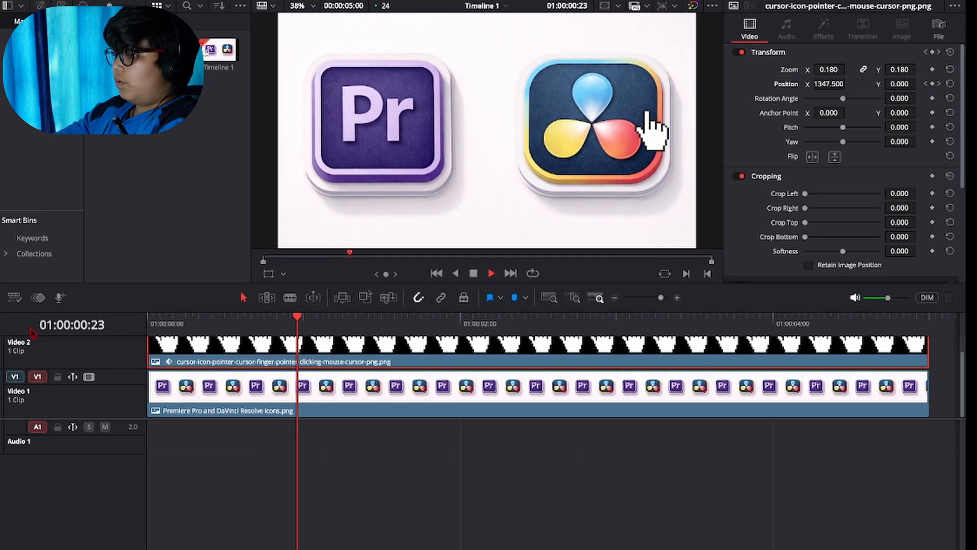
Step: Play back the hand cursor's movement across the icons from the timeline start and return to 01:00:00:00
key(space)
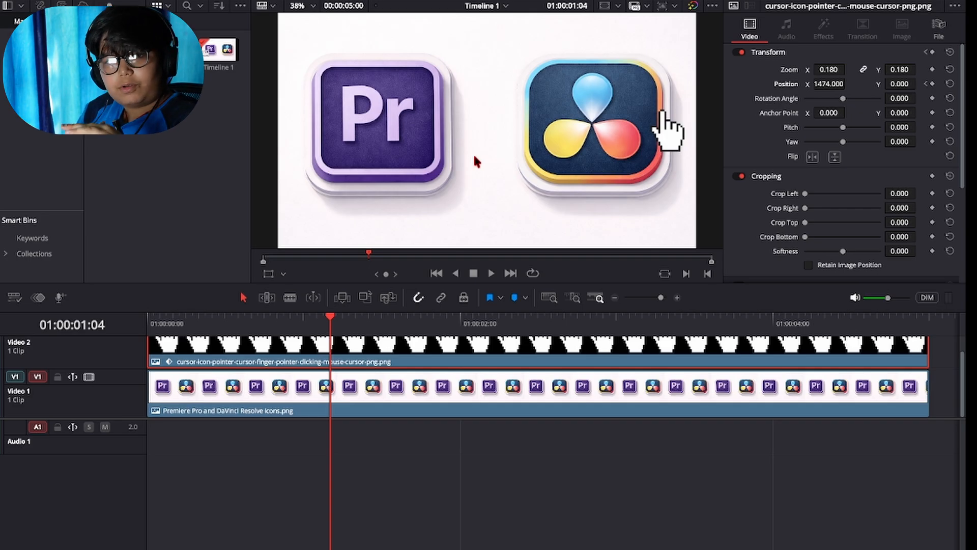
key(Home)
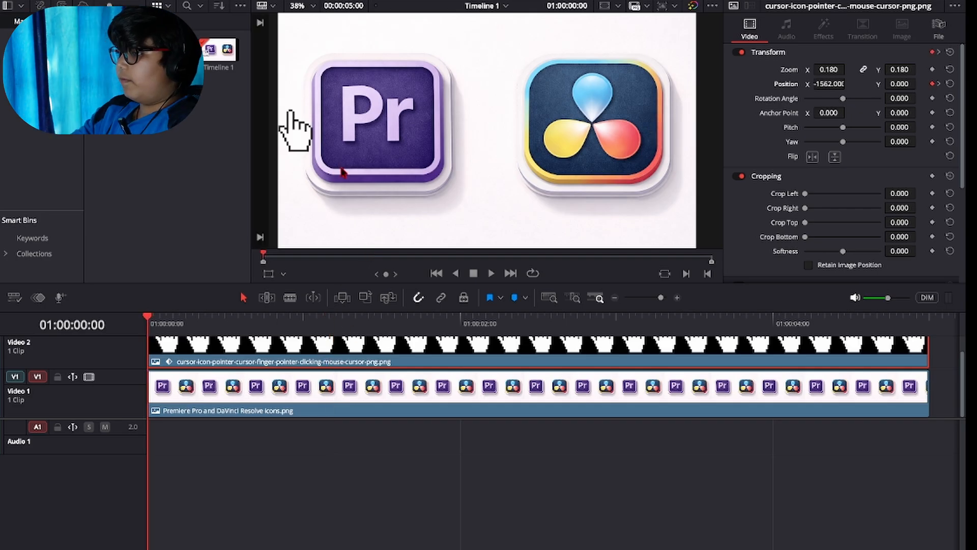
key(space)
key(space)
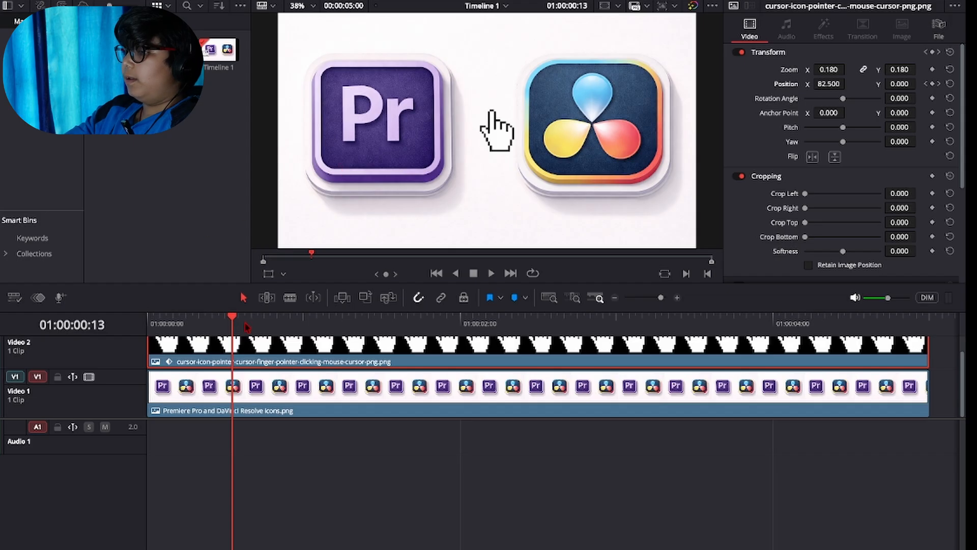
key(Home)
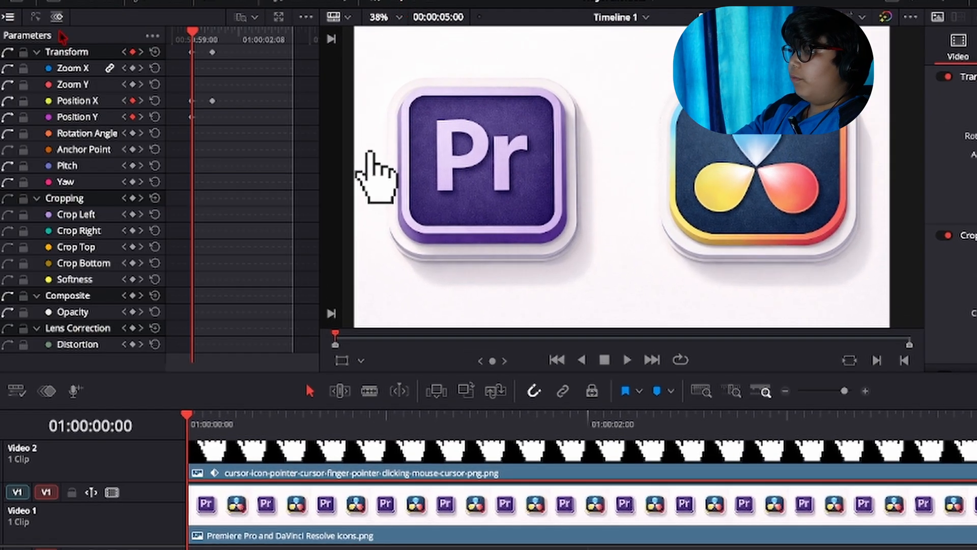
Step: Switch the keyframe editor to curve view and play the cursor's straight-line movement from the start, returning to 01:00:00:00
click(35, 18)
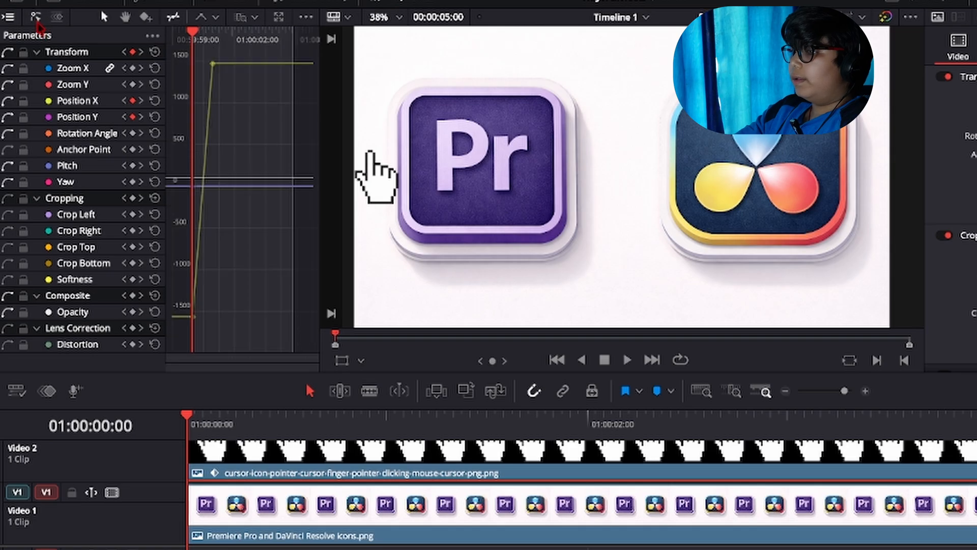
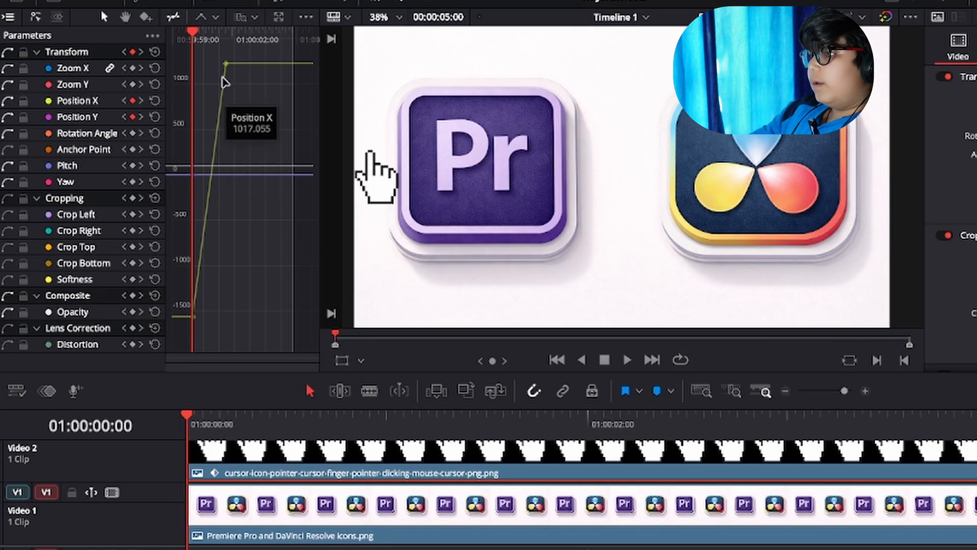
key(space)
key(space)
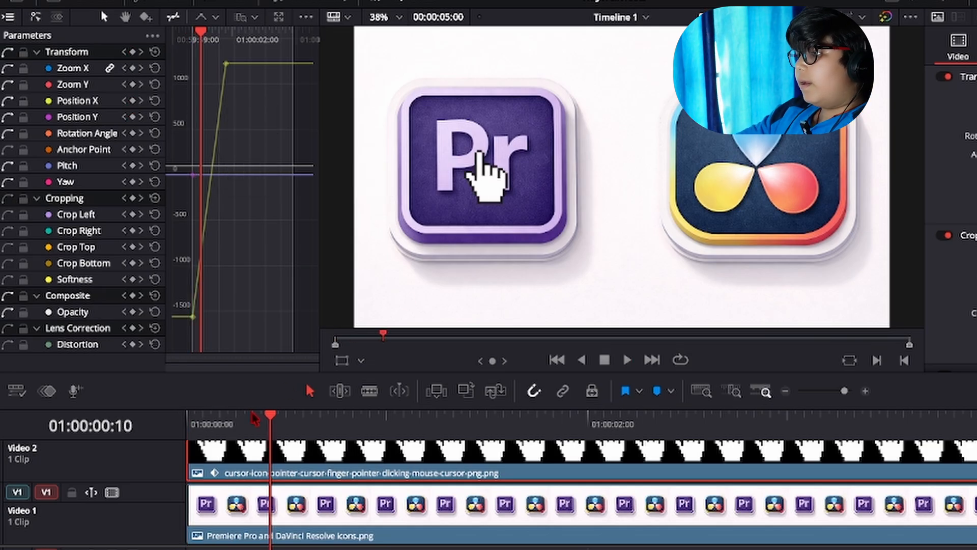
drag(272, 418, 140, 417)
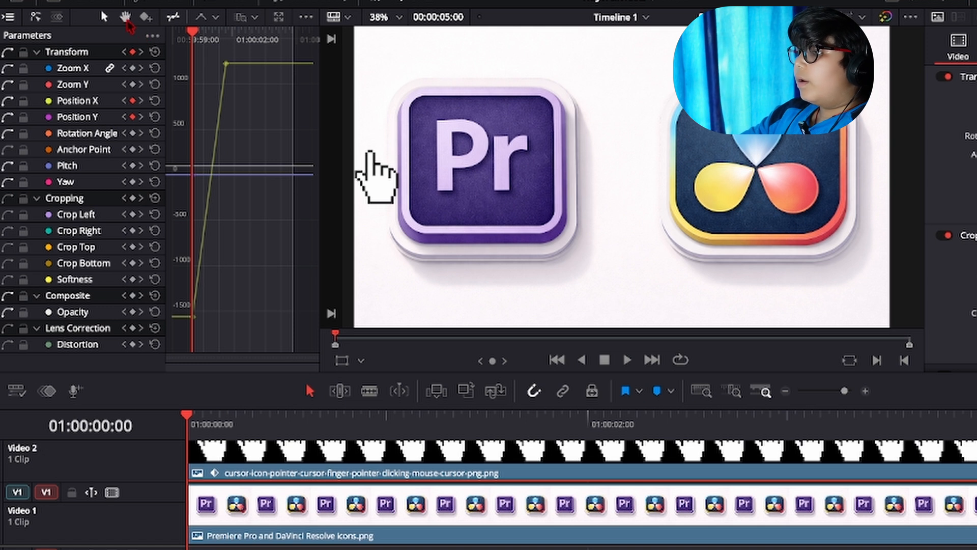
click(125, 18)
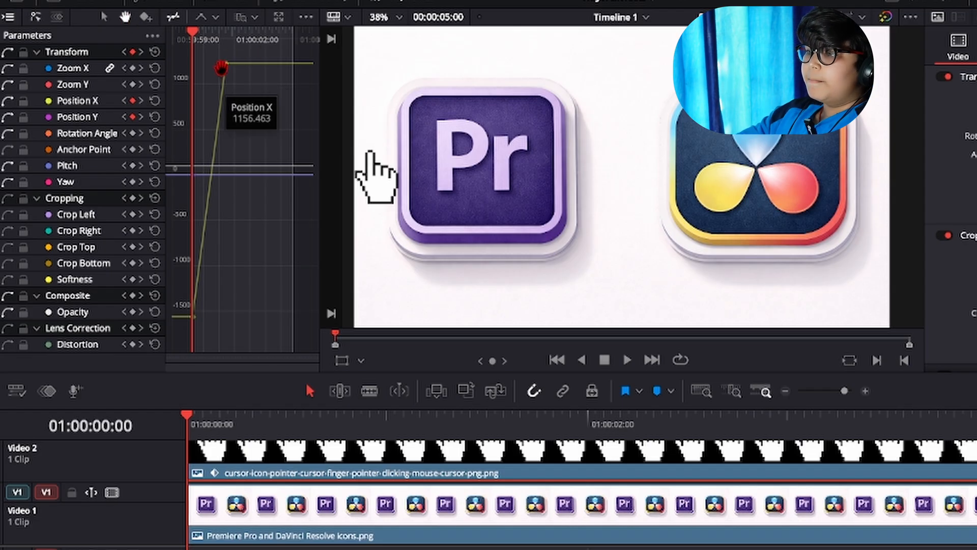
click(146, 19)
drag(193, 31, 238, 32)
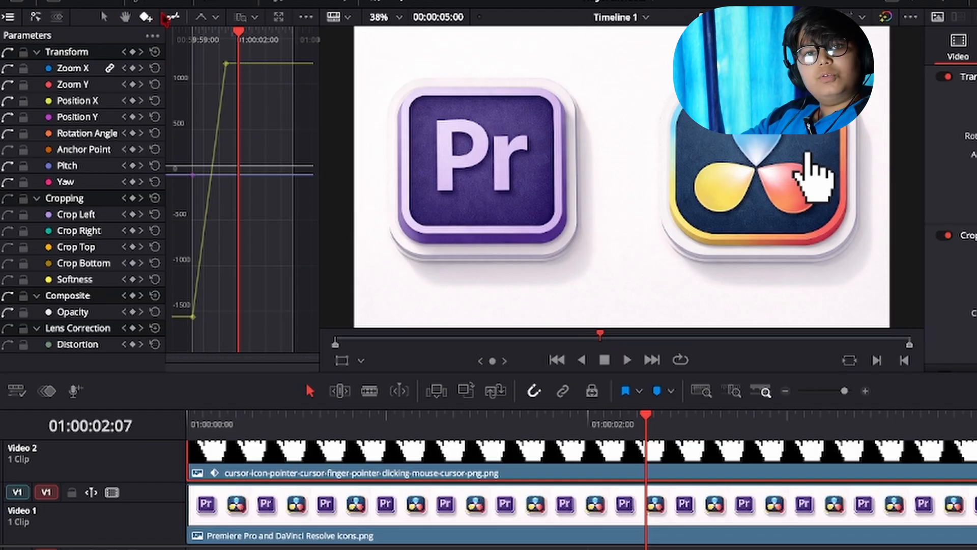
click(214, 19)
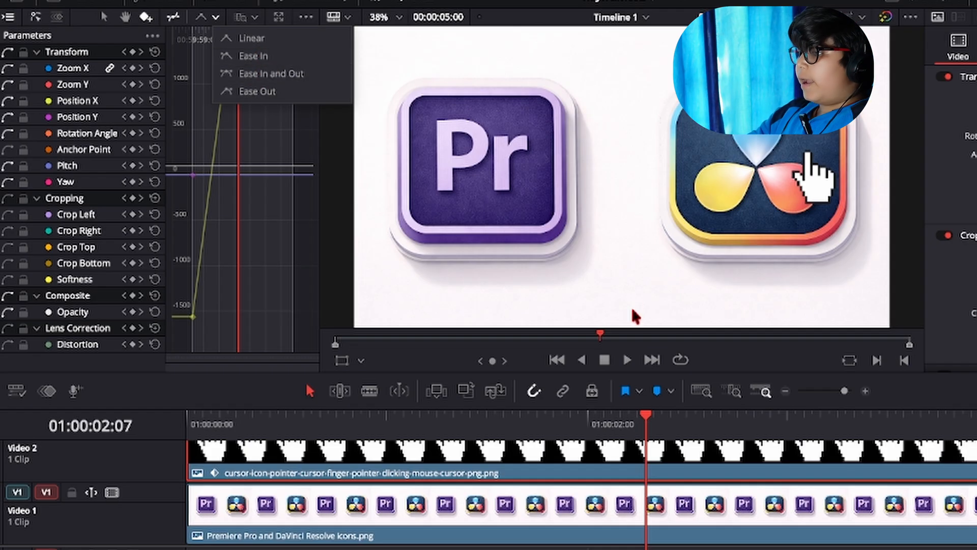
click(653, 413)
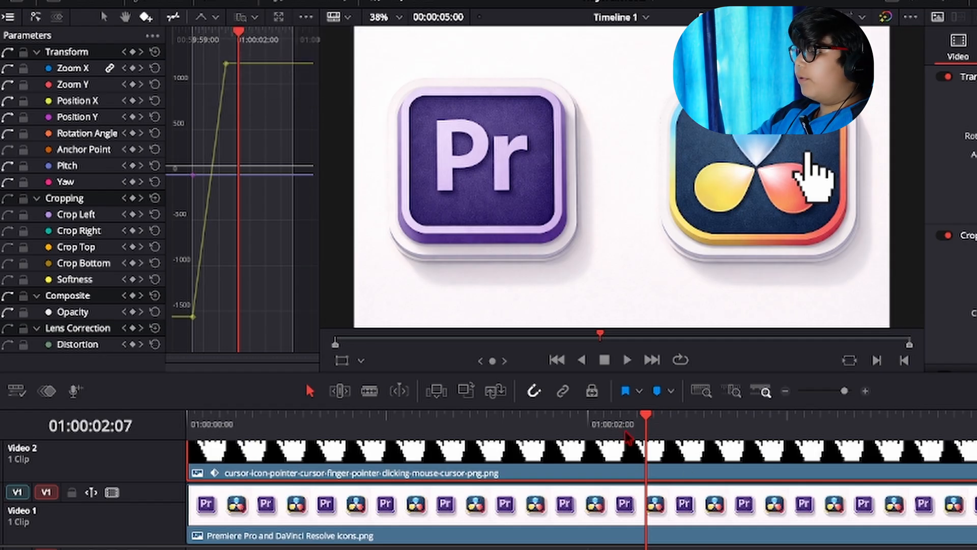
Step: Replay the hand cursor's movement without easing from the timeline start and return the playhead to 01:00:00:00
drag(645, 426, 175, 439)
key(space)
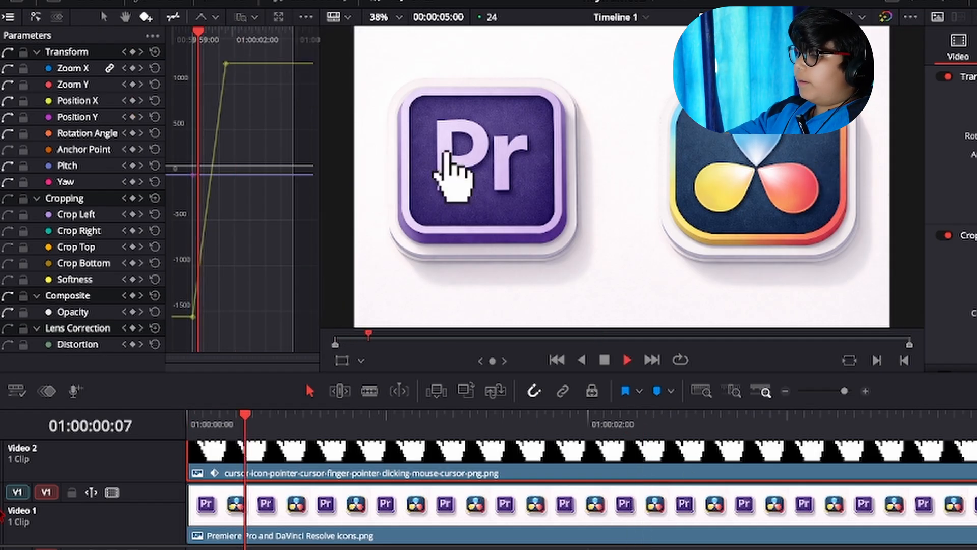
key(space)
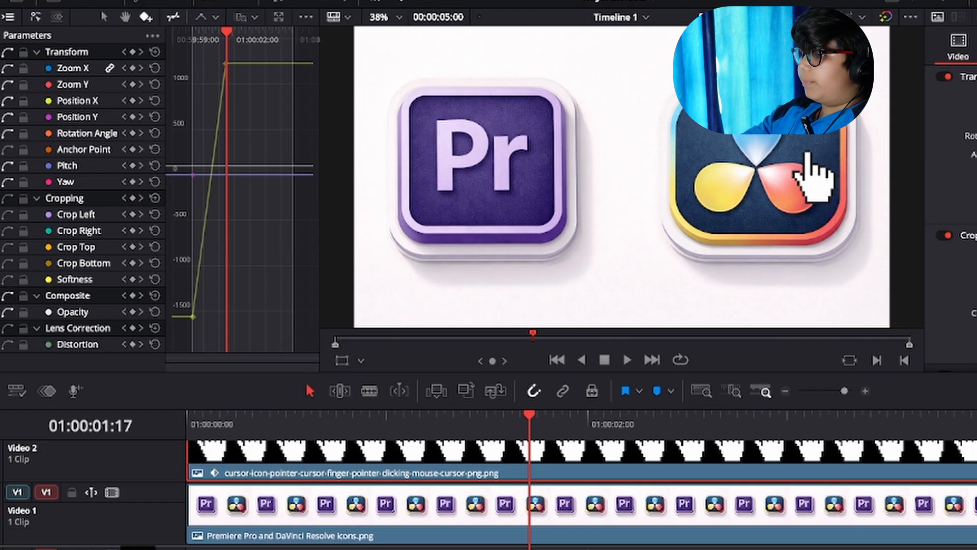
drag(530, 422, 38, 494)
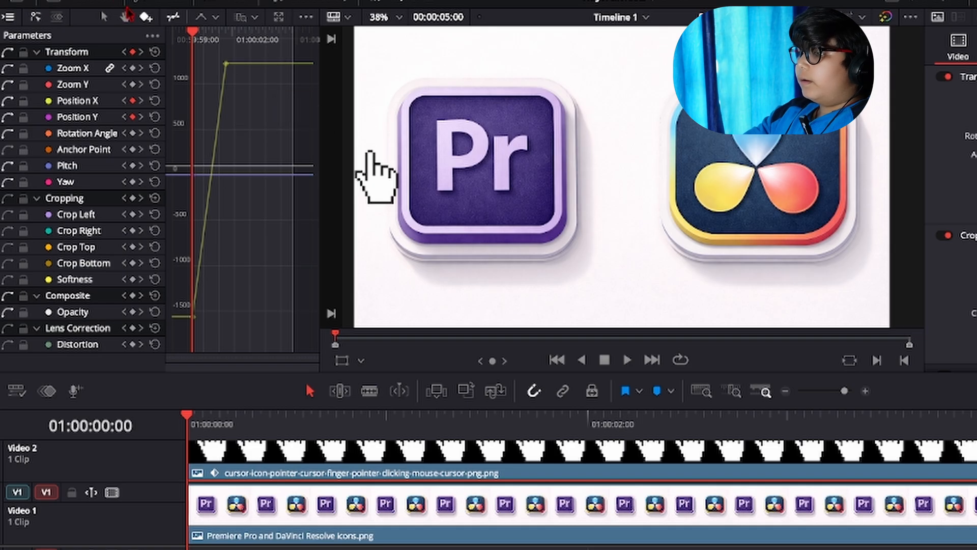
Step: Select all the Position X and Position Y keyframes in the curve graph and apply Ease In and Out to them
drag(271, 49, 305, 252)
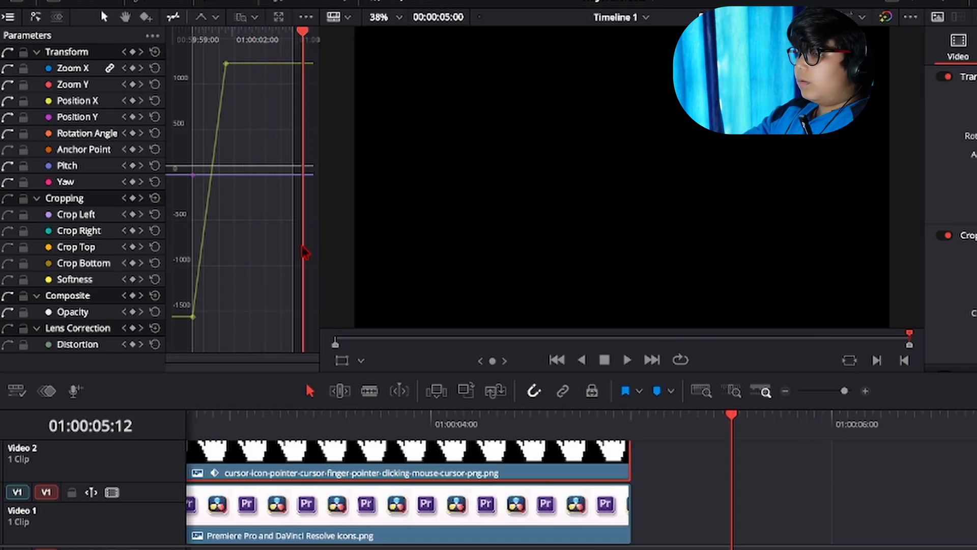
drag(208, 58, 360, 343)
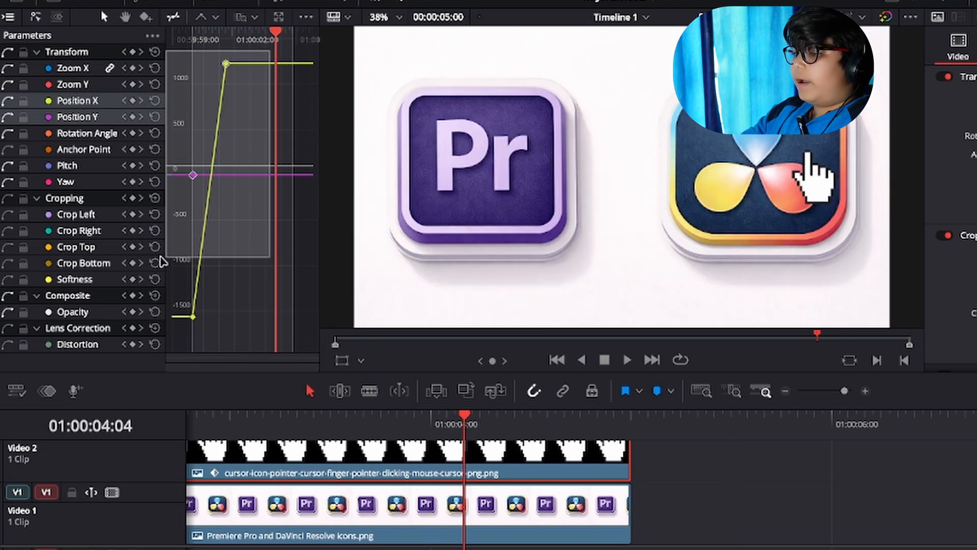
drag(164, 262, 185, 343)
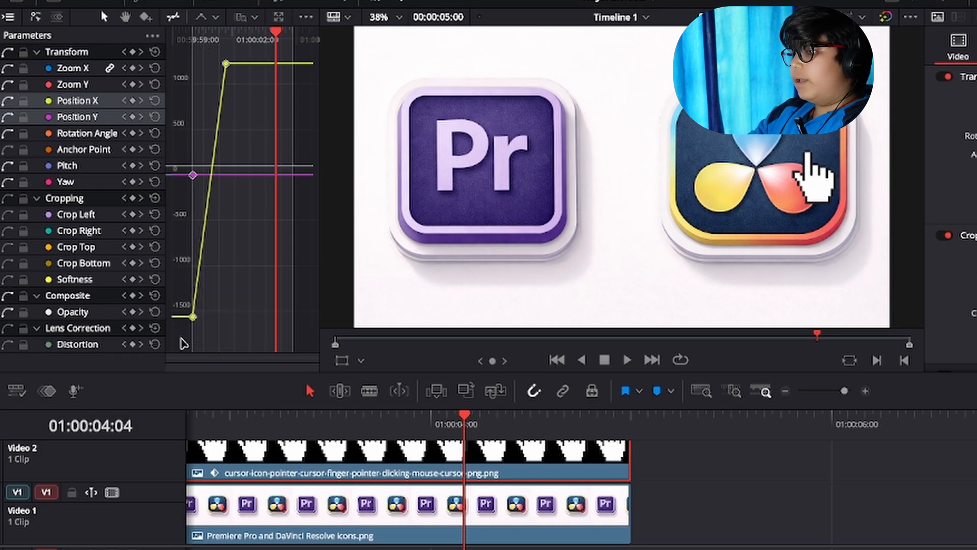
click(215, 19)
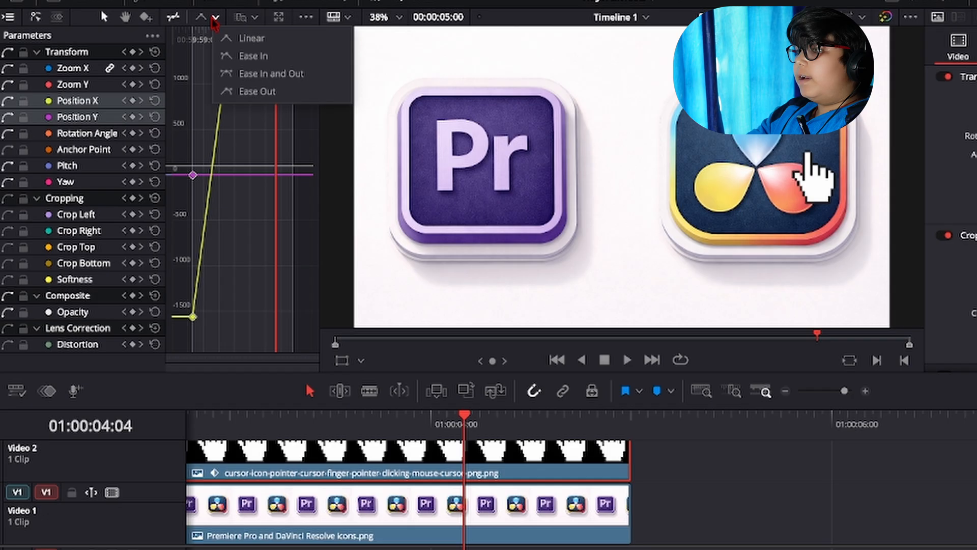
click(245, 81)
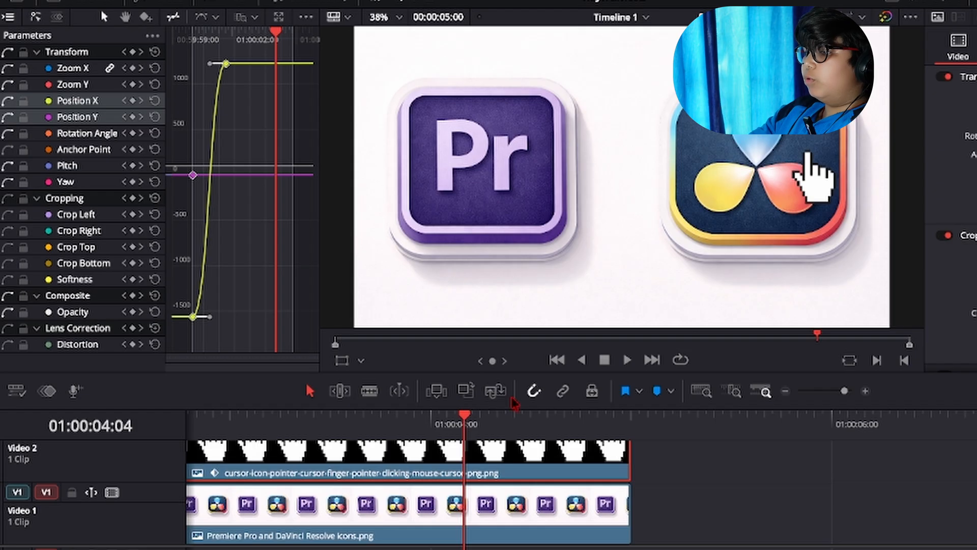
Step: Play back the hand cursor's eased movement from near the start of the timeline
scroll(525, 420, left, 5)
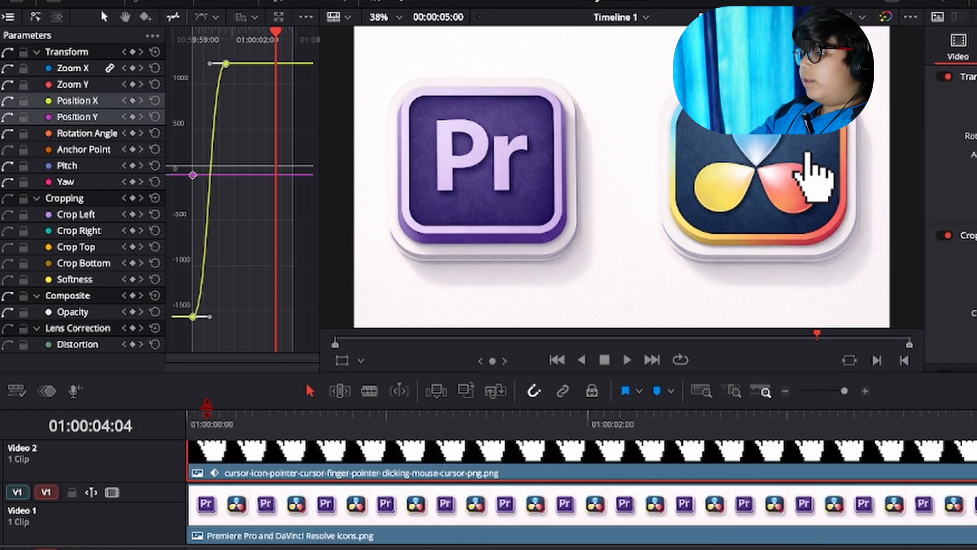
click(199, 417)
key(space)
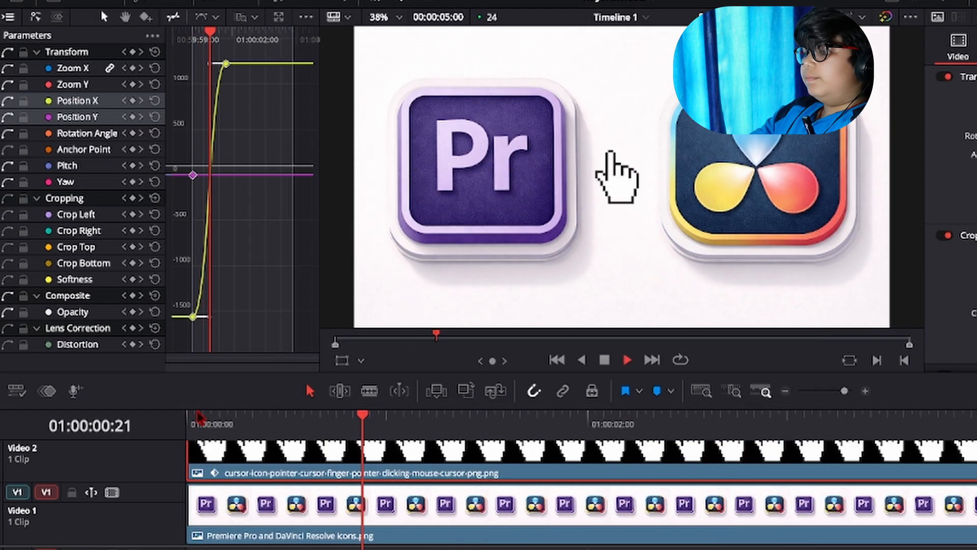
key(space)
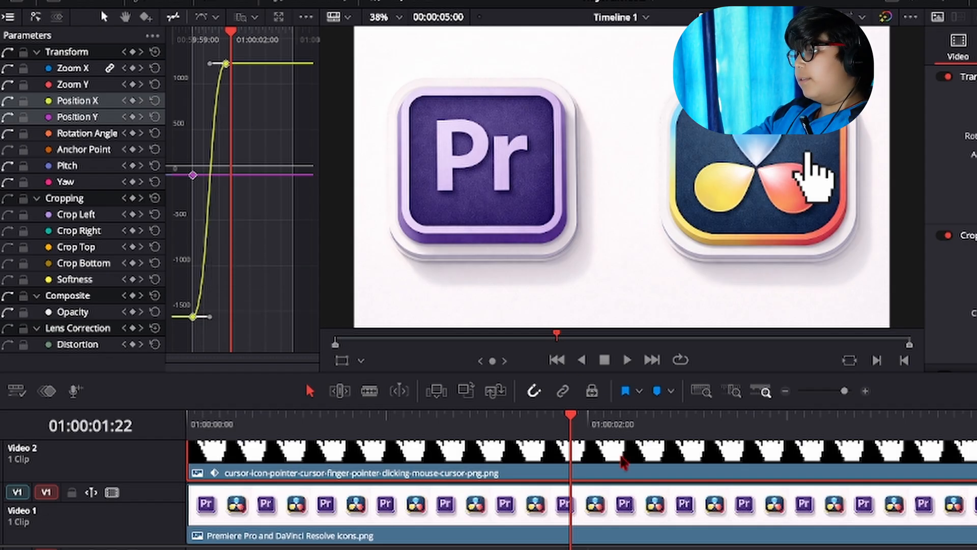
Step: Lengthen the first Position X keyframe's ease handle to the second keyframe's time and play back the slower start
drag(211, 322, 272, 315)
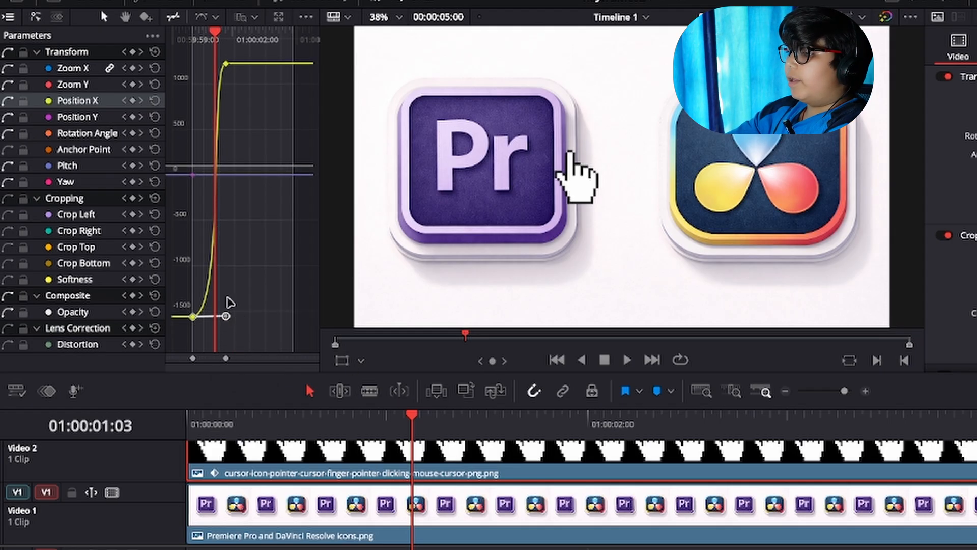
drag(415, 418, 186, 420)
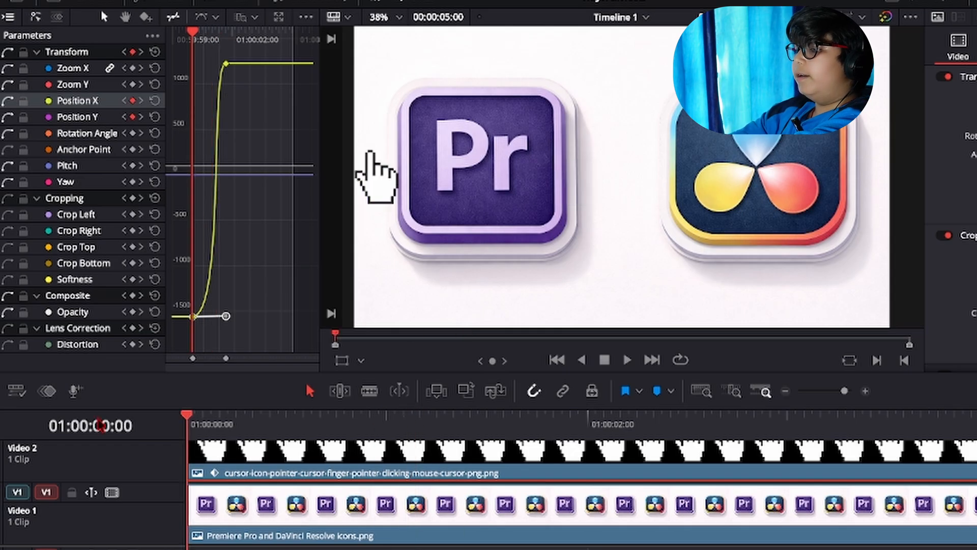
key(space)
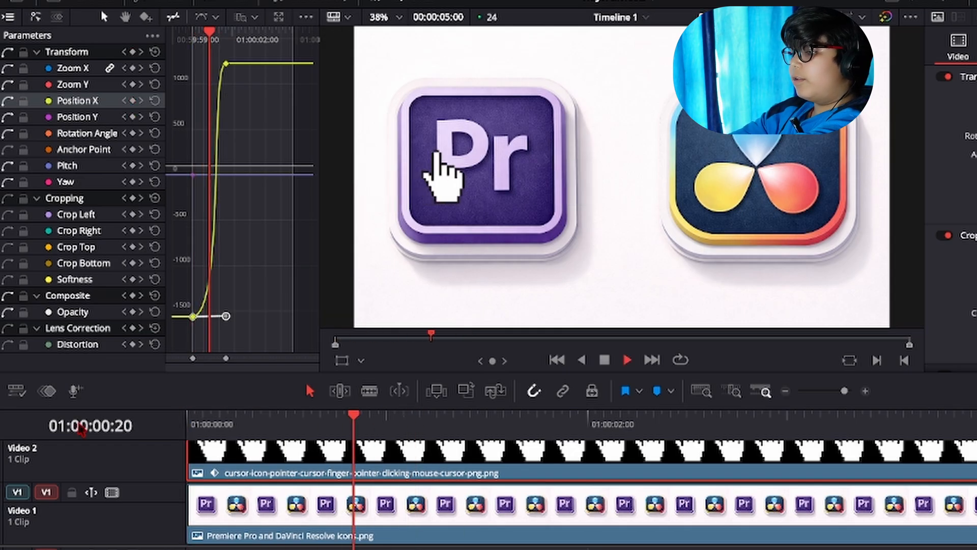
key(space)
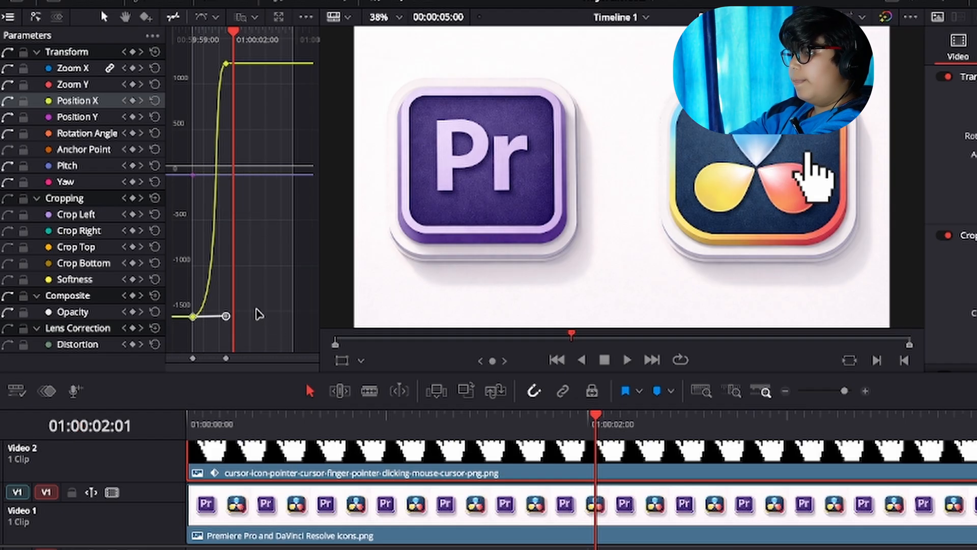
Step: Shorten the first Position X keyframe's ease handle and extend the second keyframe's handle back to the first keyframe's time
drag(230, 320, 208, 321)
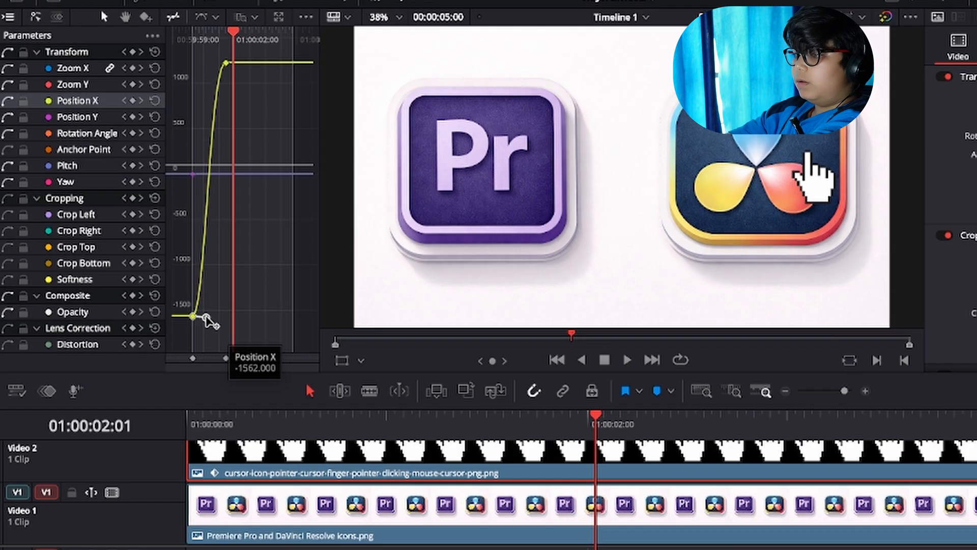
click(226, 63)
drag(214, 63, 192, 66)
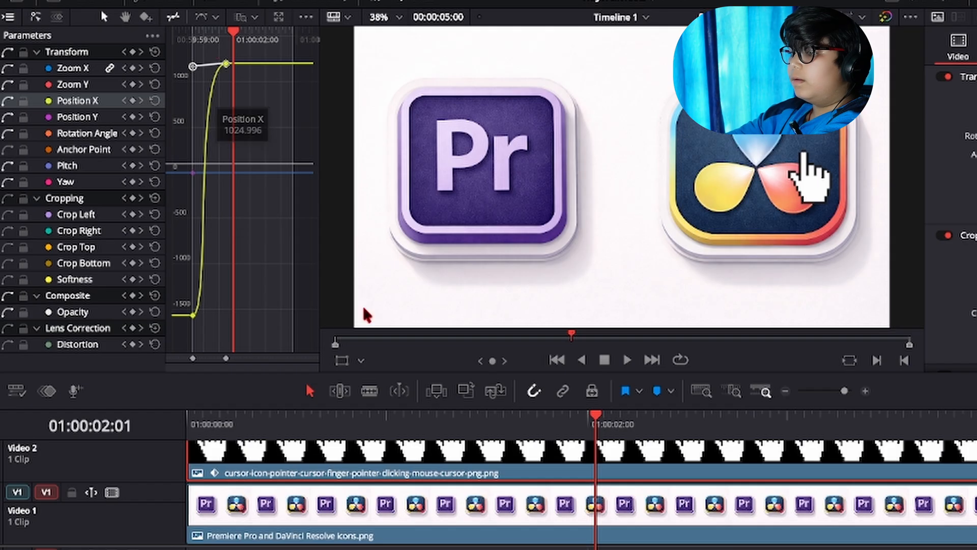
Step: Play back the cursor's movement with the reshaped Position X curve from the timeline start and return to 01:00:00:00
key(Home)
key(space)
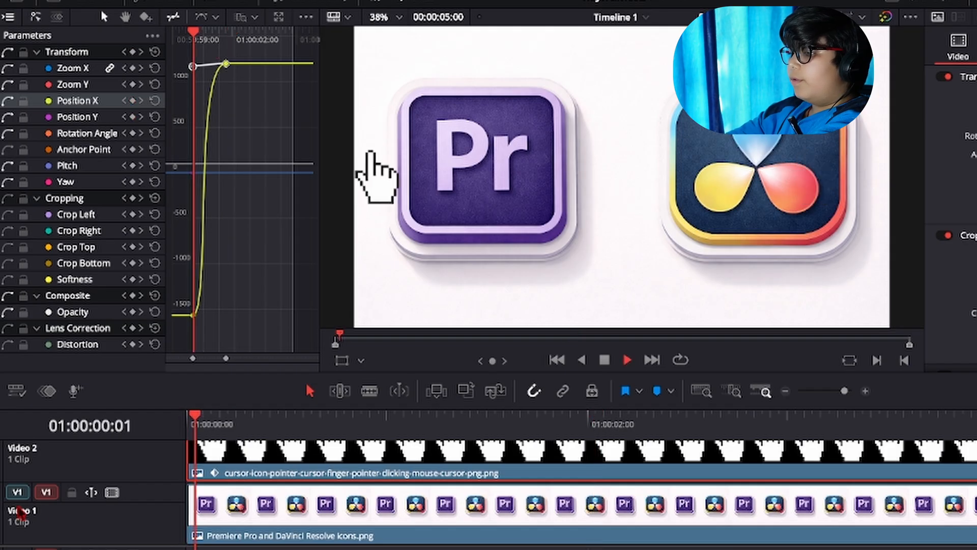
key(space)
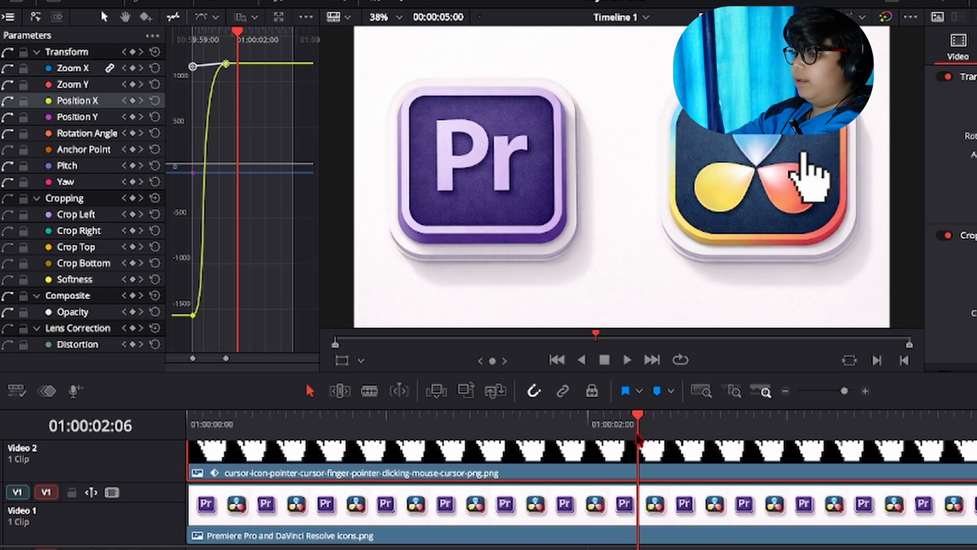
drag(638, 417, 962, 339)
key(Home)
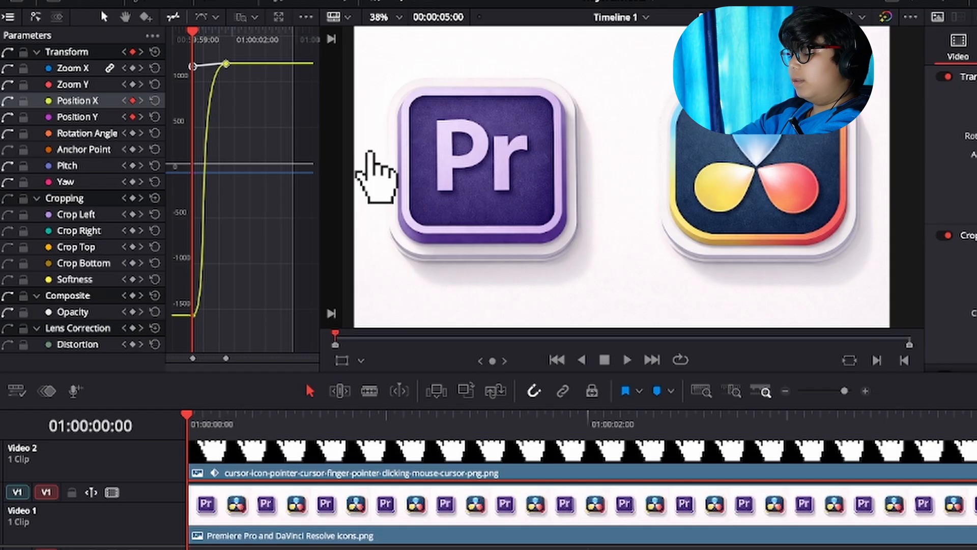
Step: Try to apply Linear interpolation to the selected second Position X keyframe
click(216, 18)
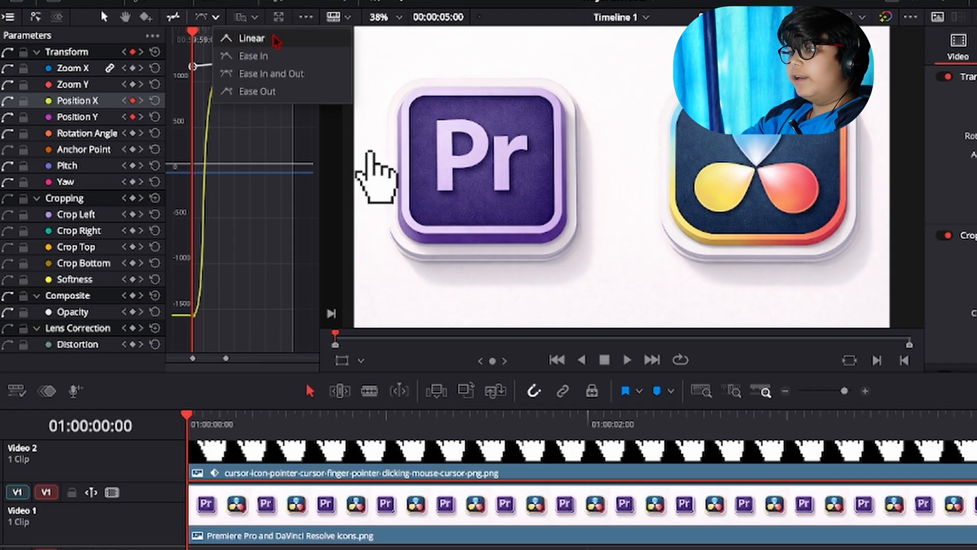
click(246, 42)
click(216, 19)
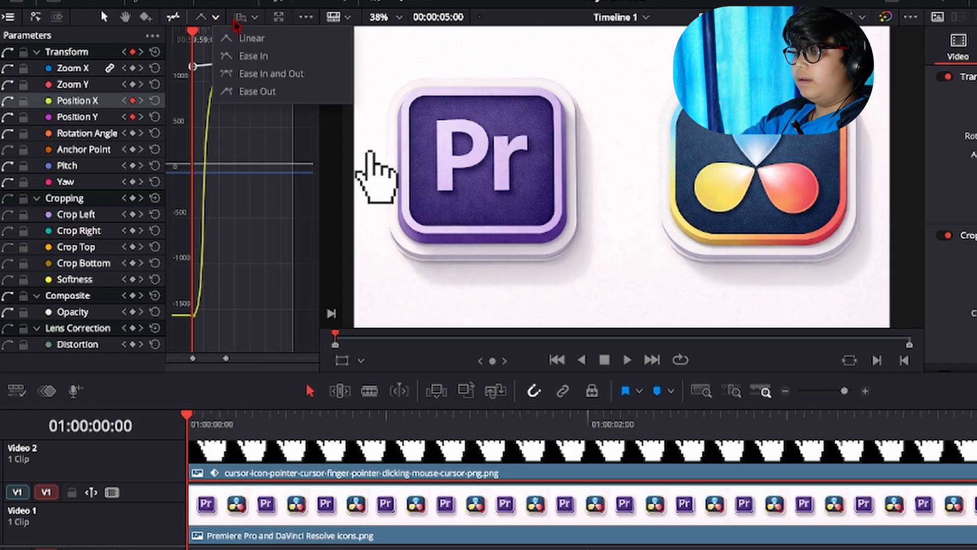
click(245, 42)
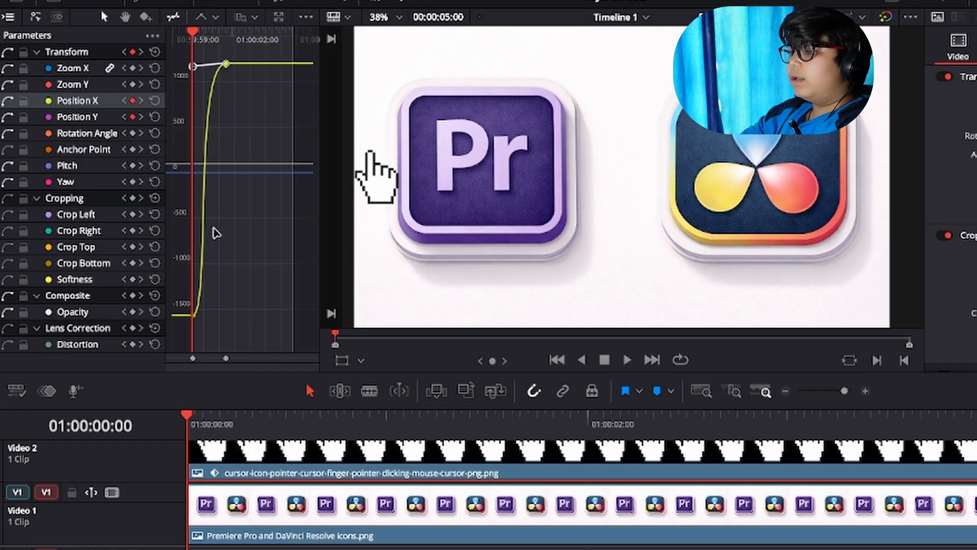
click(225, 46)
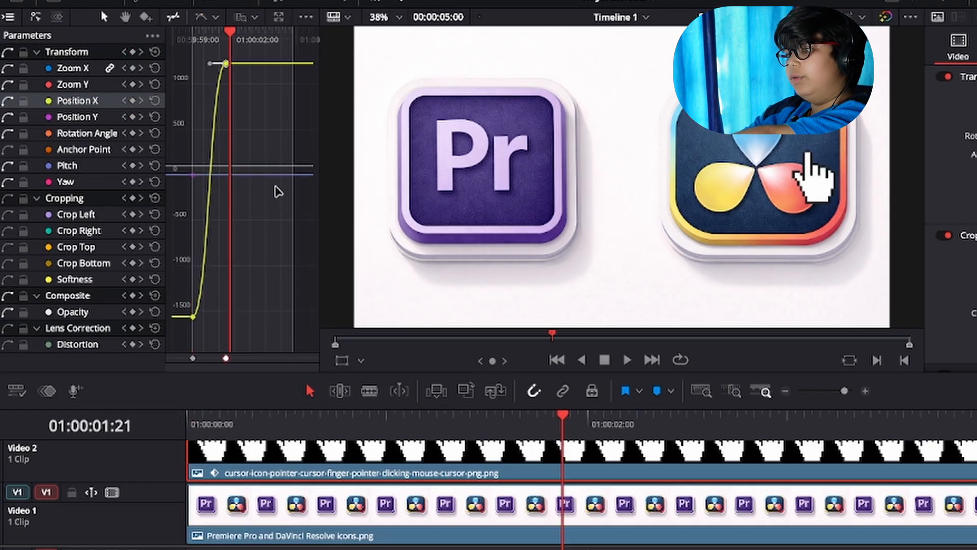
Step: Add a third Position X keyframe, lower its value and move it closer to the second keyframe, and play back from the timeline start
key(space)
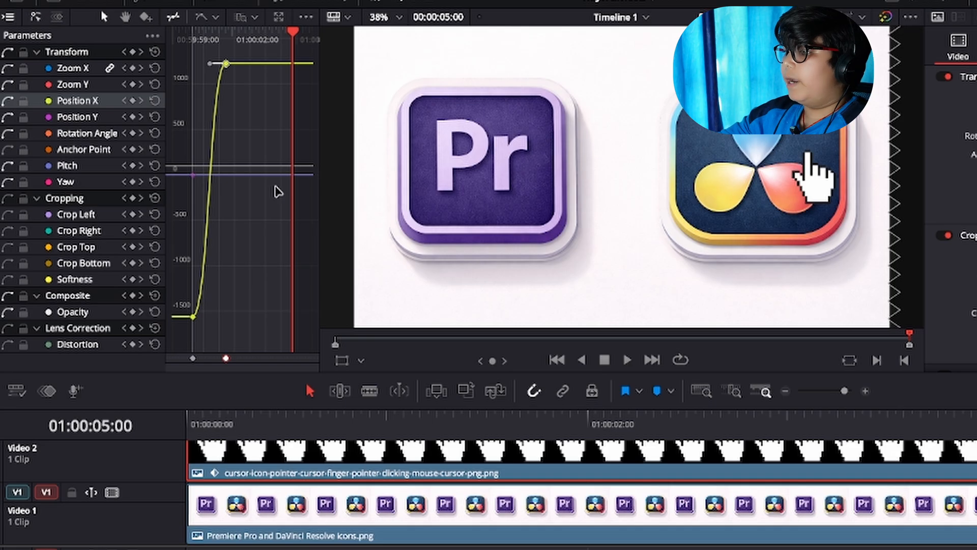
key(Home)
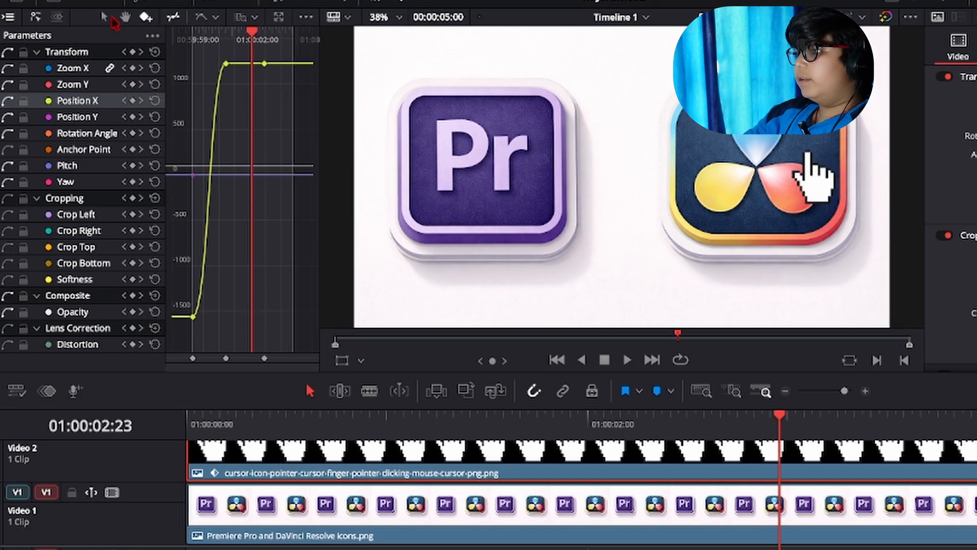
click(106, 18)
mouse_move(262, 67)
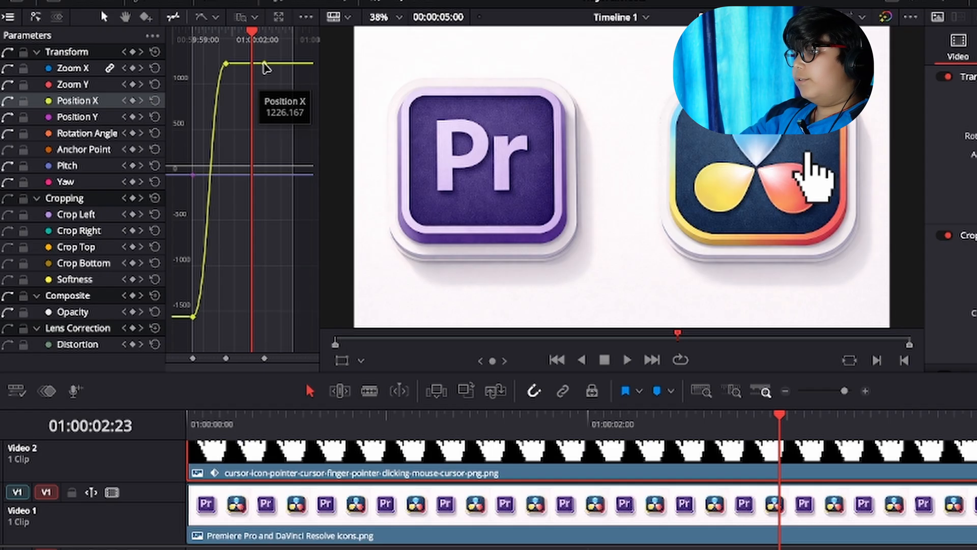
drag(252, 34, 239, 129)
drag(271, 48, 179, 41)
key(space)
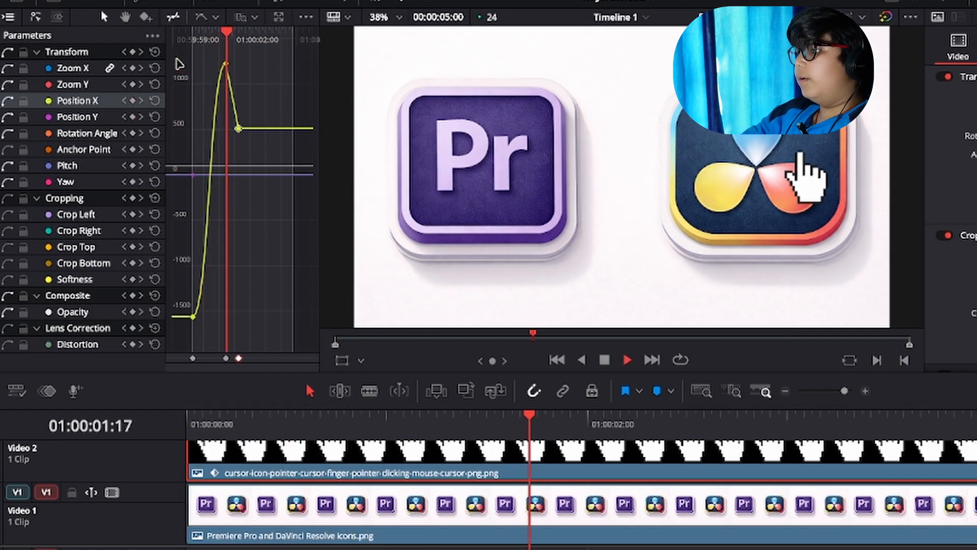
key(space)
Step: Ease the third Position X keyframe, extend its handle back to the second keyframe's time, and play back from the timeline start
mouse_move(232, 141)
mouse_down()
mouse_move(240, 120)
mouse_move(245, 127)
mouse_up()
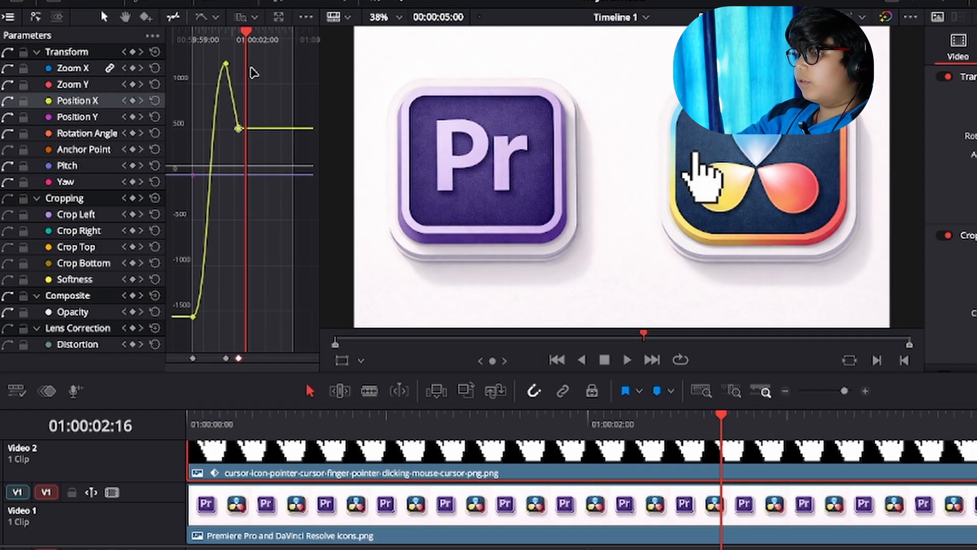
click(202, 18)
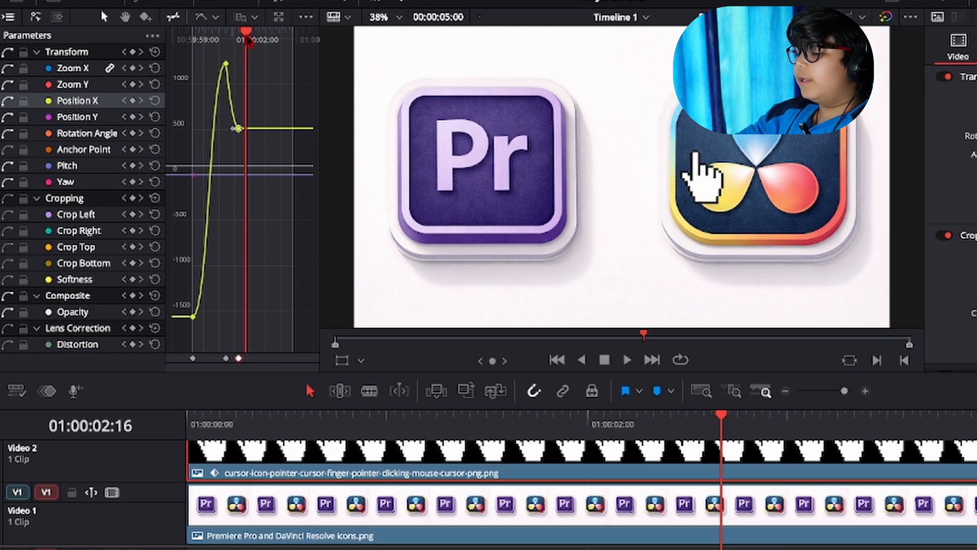
drag(233, 128, 223, 128)
drag(246, 38, 126, 71)
key(space)
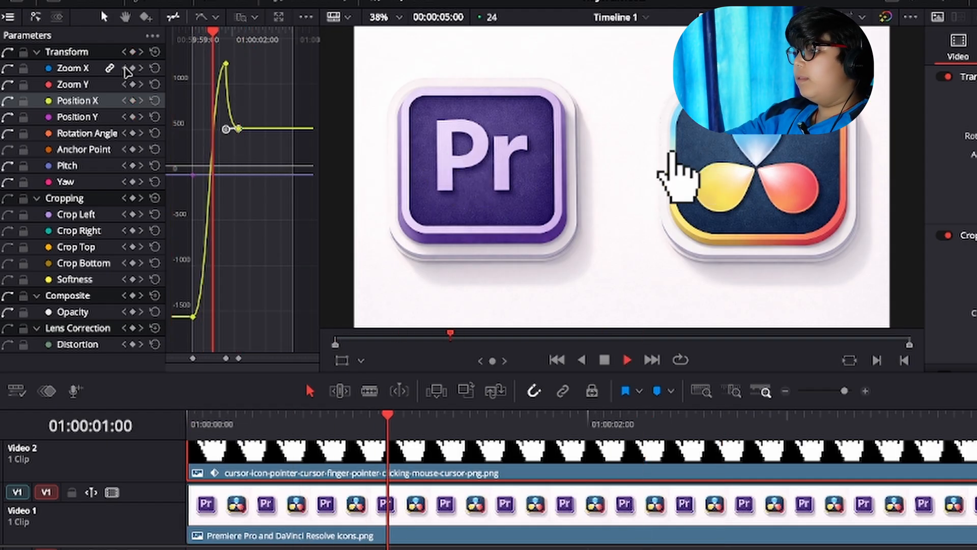
key(space)
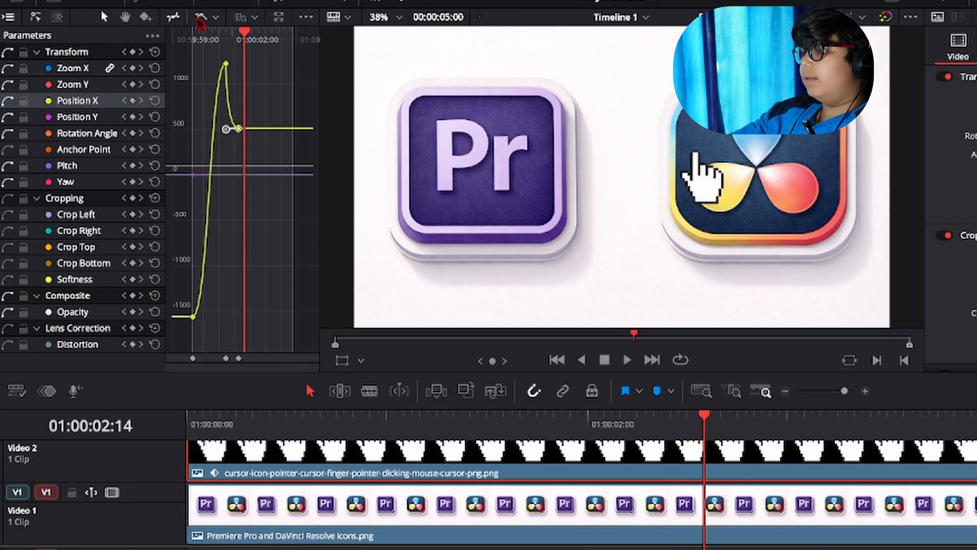
Step: Apply Ease Out interpolation to the third Position X keyframe
click(215, 18)
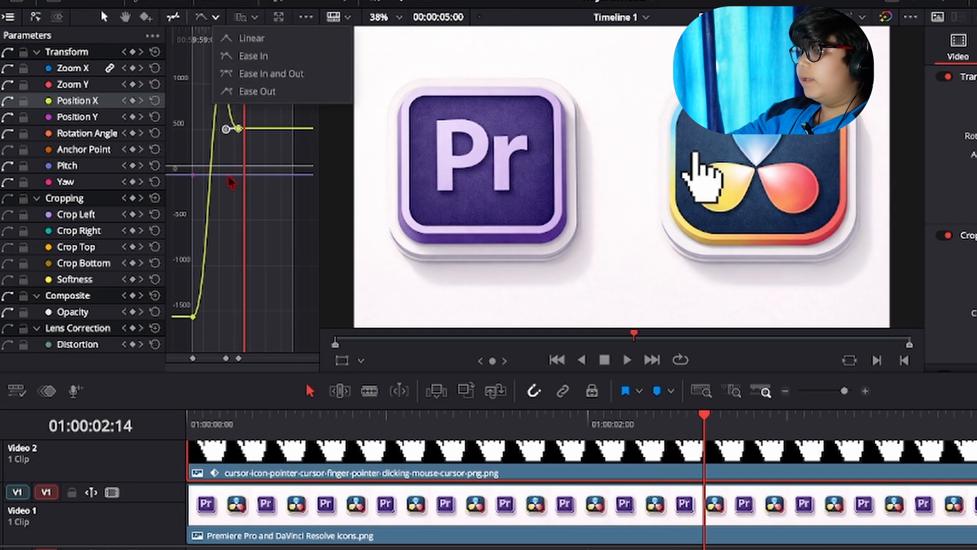
click(239, 127)
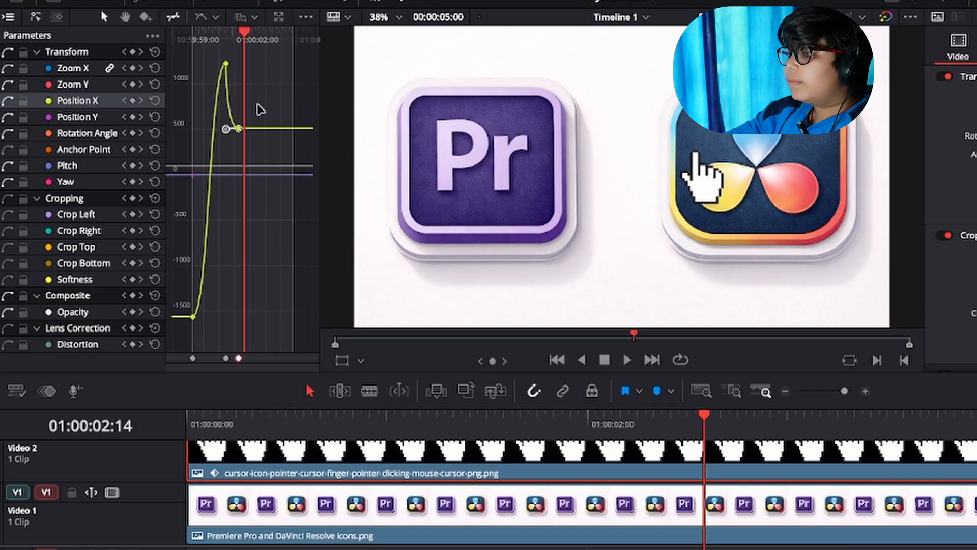
click(217, 19)
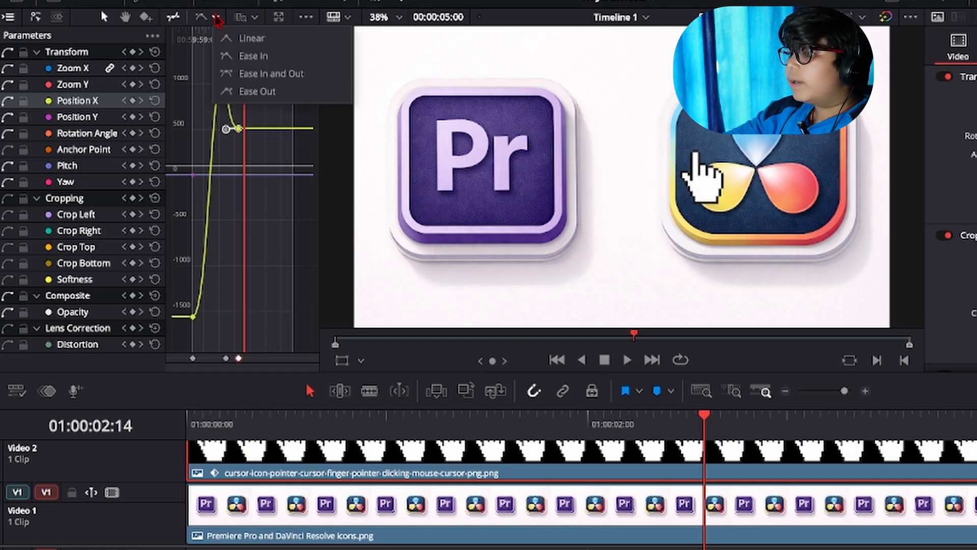
click(245, 97)
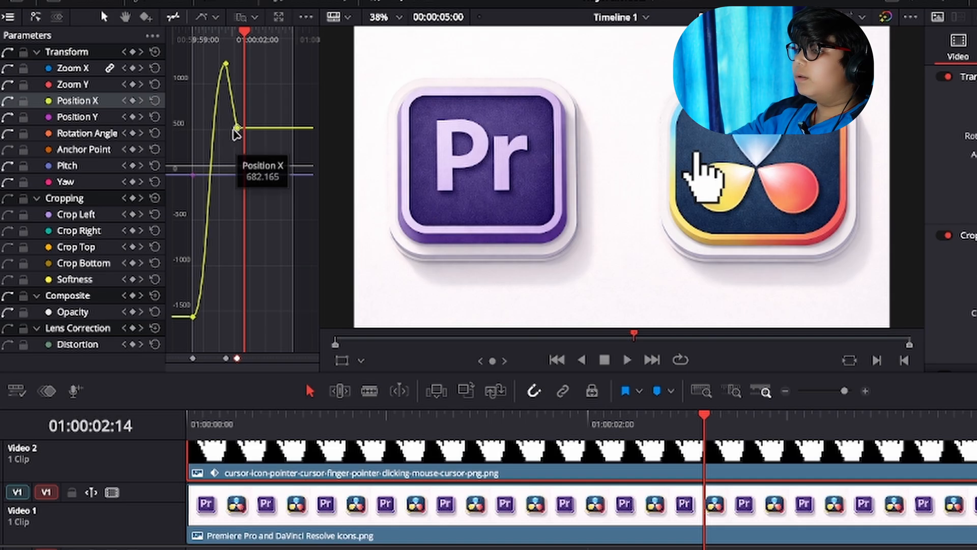